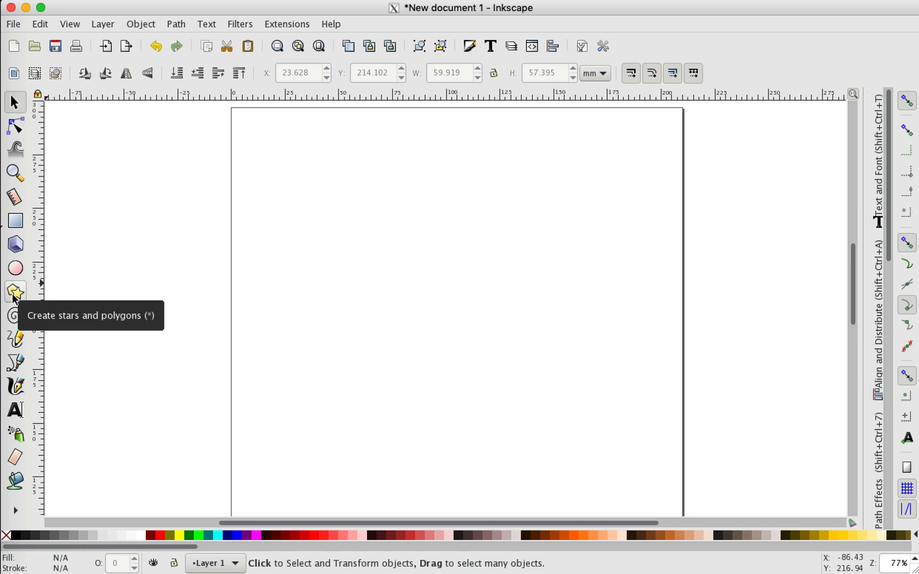
Step: Draw a five-cornered star near the page's upper-left corner and convert it to a regular polygon
click(14, 294)
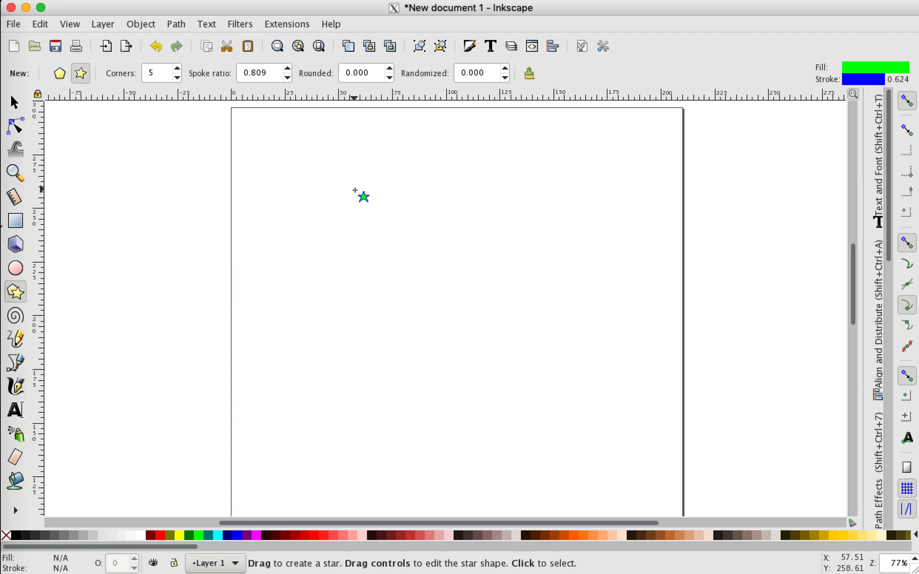
mouse_move(355, 189)
mouse_down()
mouse_move(410, 261)
mouse_move(402, 253)
mouse_up()
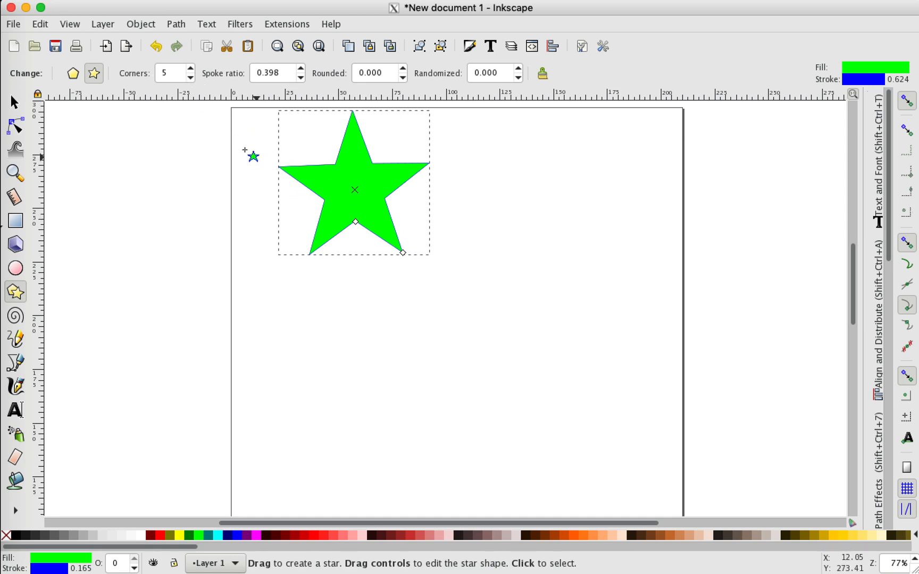
click(74, 73)
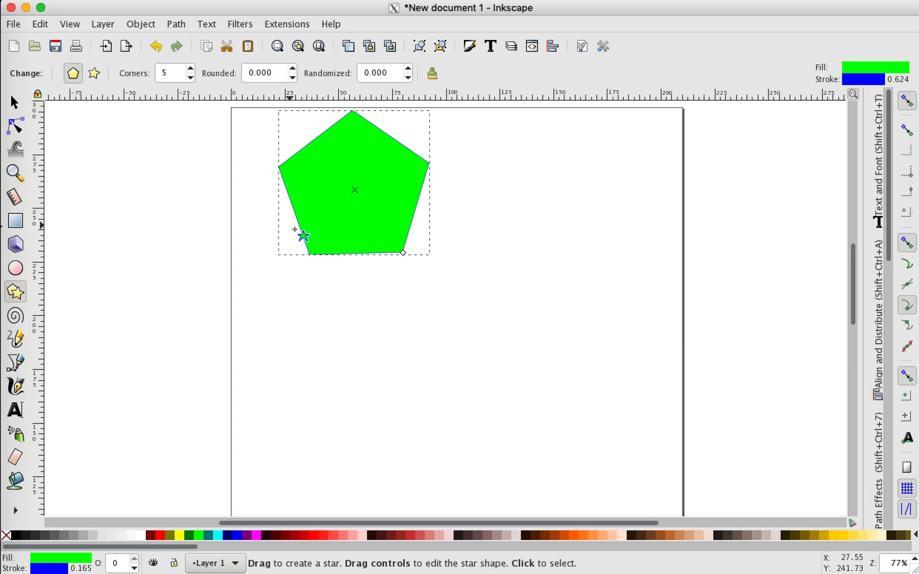
Step: Shift the pentagon slightly by its centre handle, and enlarge and rotate it by its corner handle until its base is level
scroll(377, 226, up, 6)
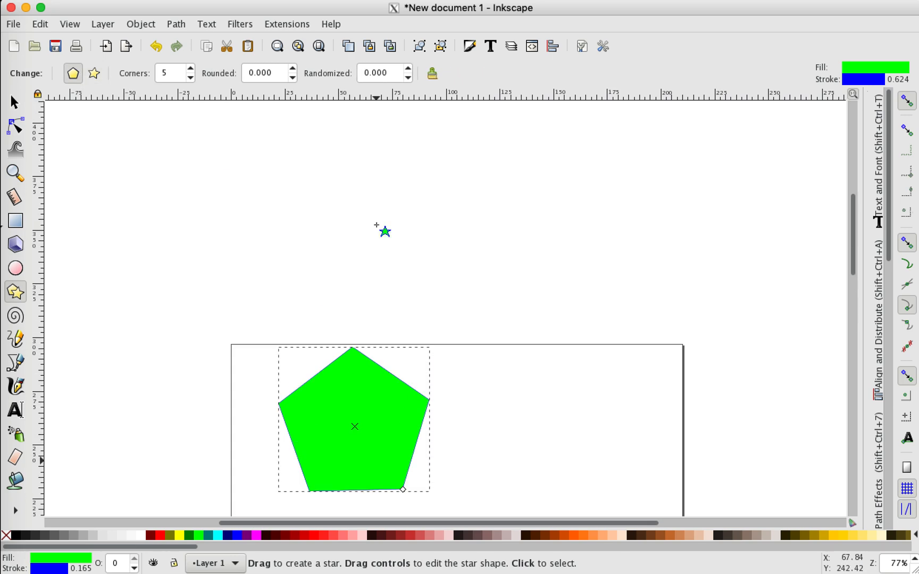
scroll(377, 226, down, 2)
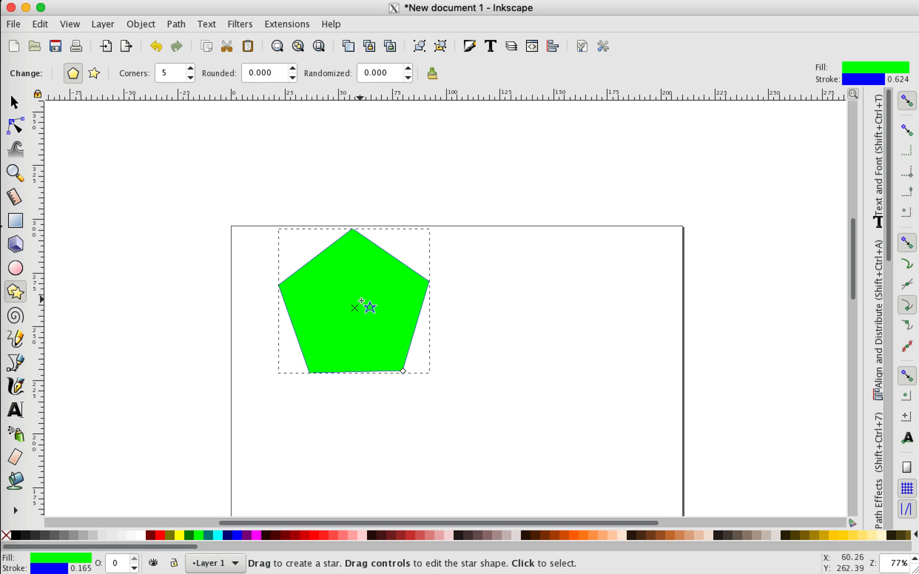
key(ctrl)
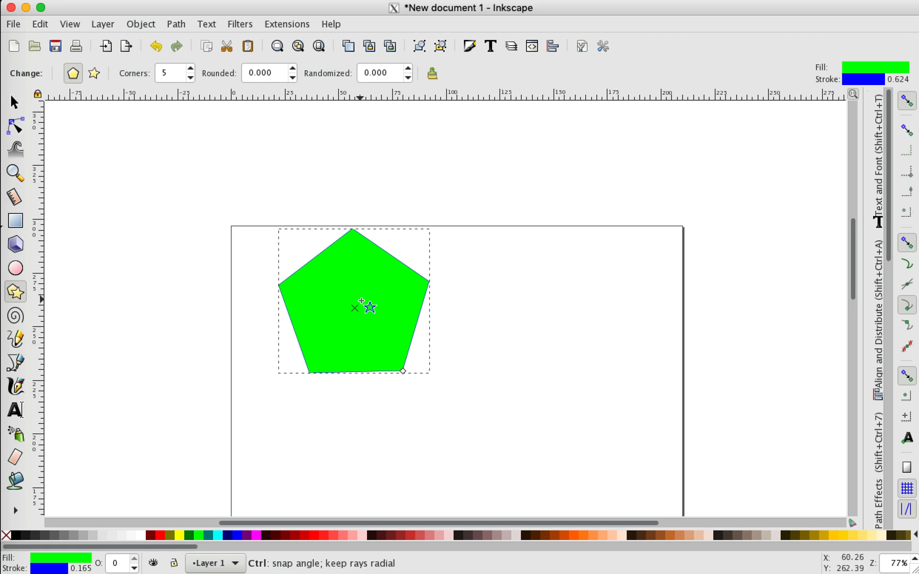
scroll(362, 302, up, 2)
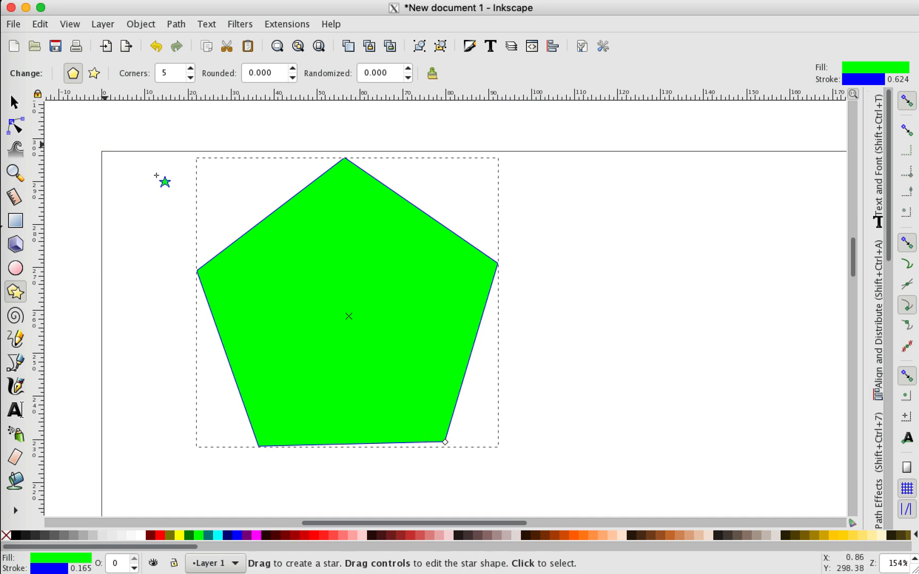
drag(349, 317, 398, 309)
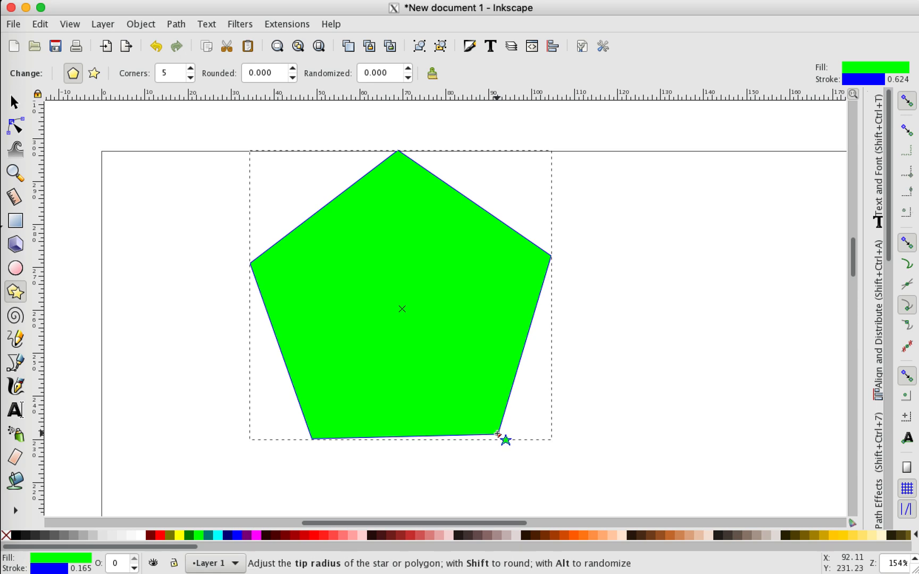
drag(498, 435, 520, 471)
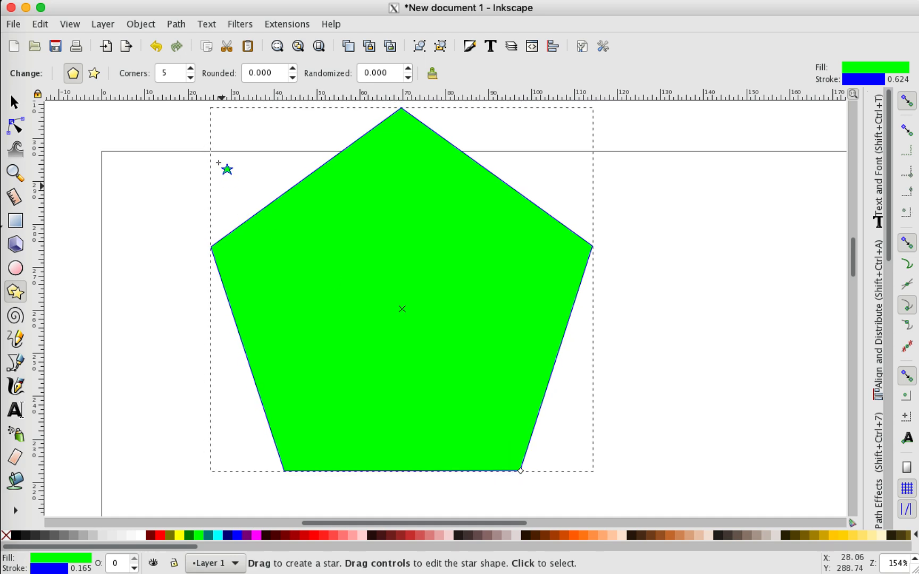
Step: Try corner counts up to 9 on the polygon and set the count back to 5
click(191, 69)
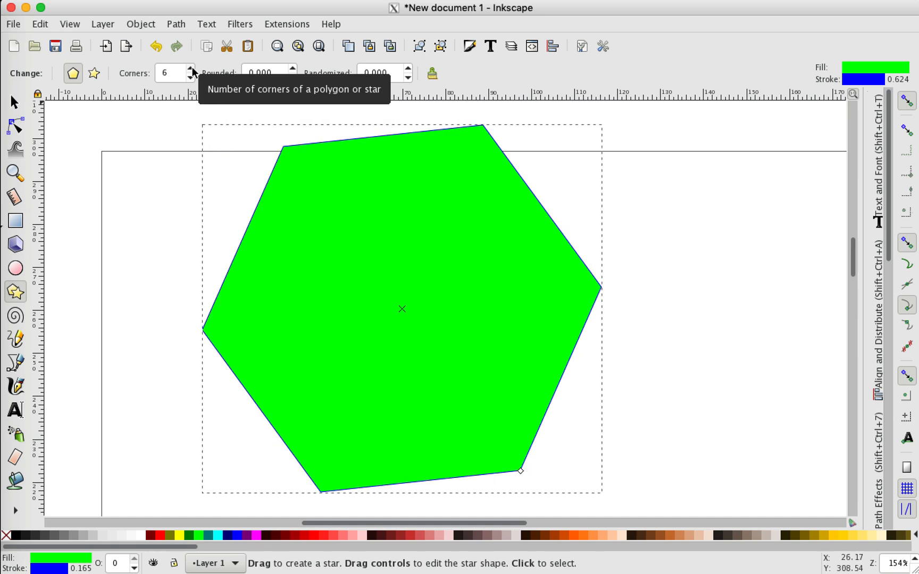
click(190, 69)
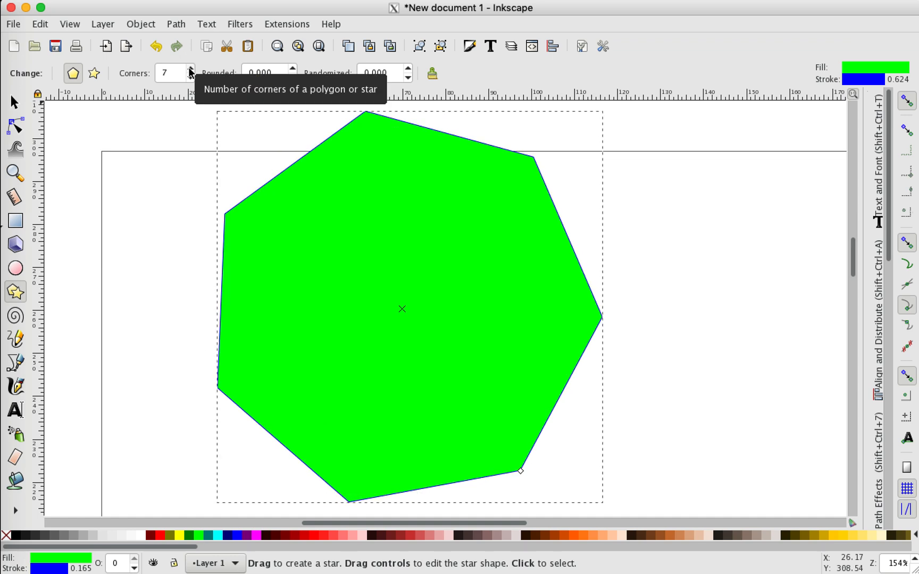
click(190, 69)
click(191, 69)
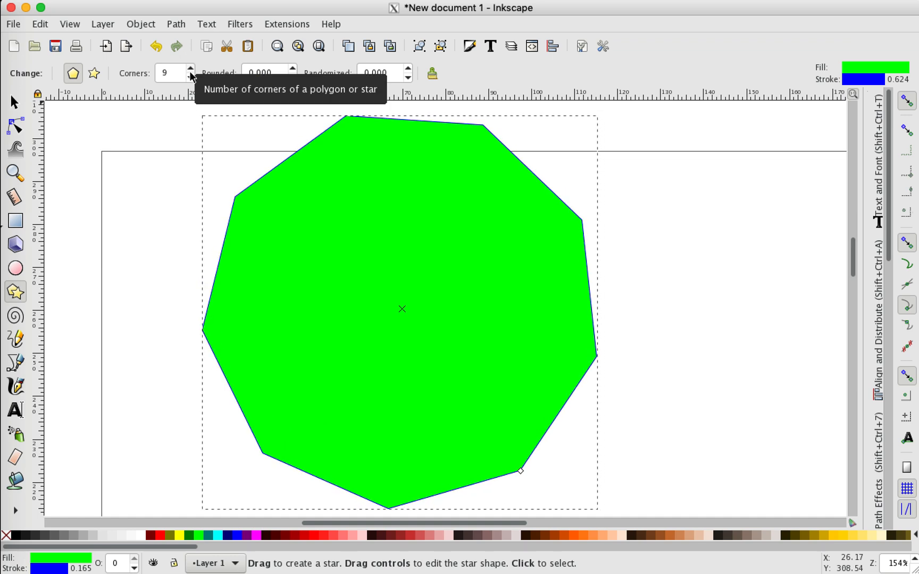
click(191, 79)
click(191, 79)
click(191, 78)
click(190, 78)
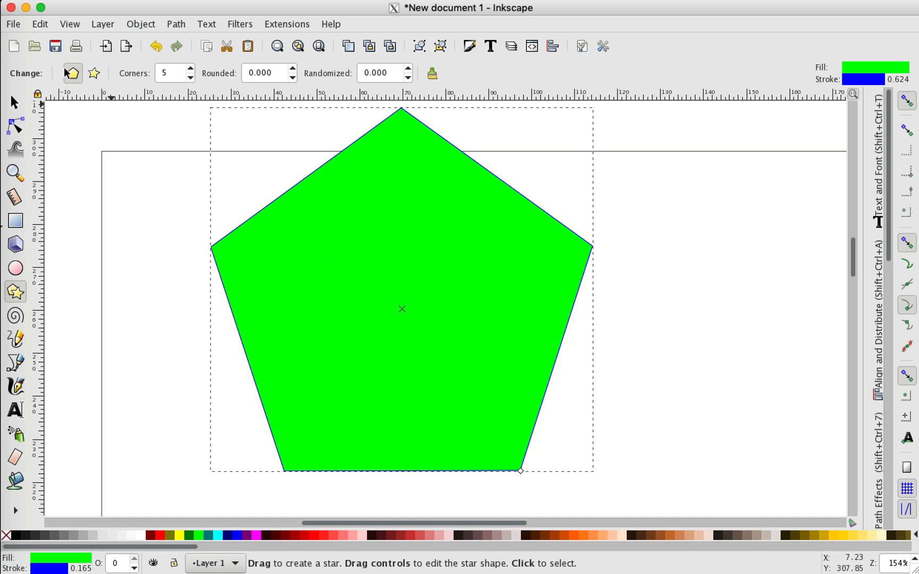
Step: Use the Node tool's corner handle to enlarge the pentagon slightly, to about 92 mm wide and 88 mm high
click(12, 126)
scroll(481, 447, up, 3)
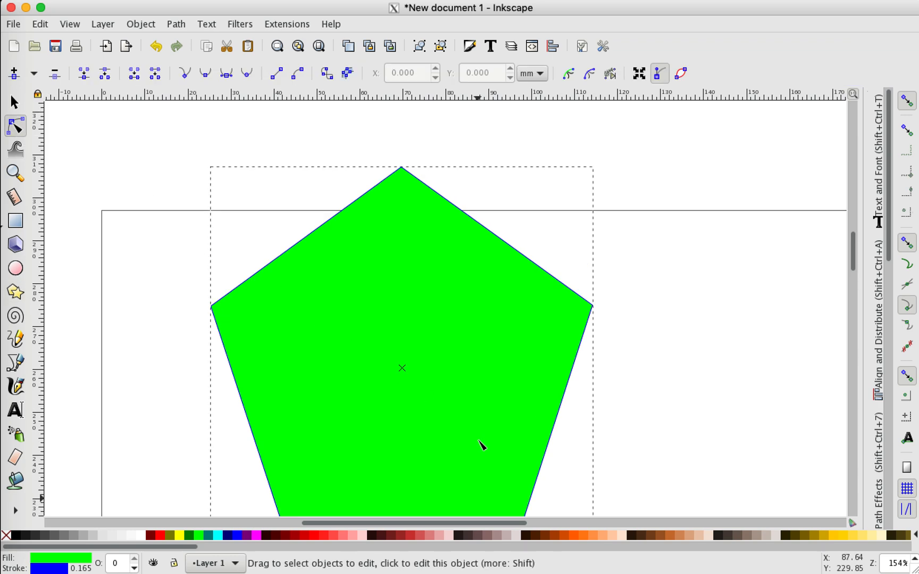
scroll(487, 467, down, 9)
scroll(486, 467, up, 9)
scroll(486, 467, down, 3)
drag(522, 482, 522, 478)
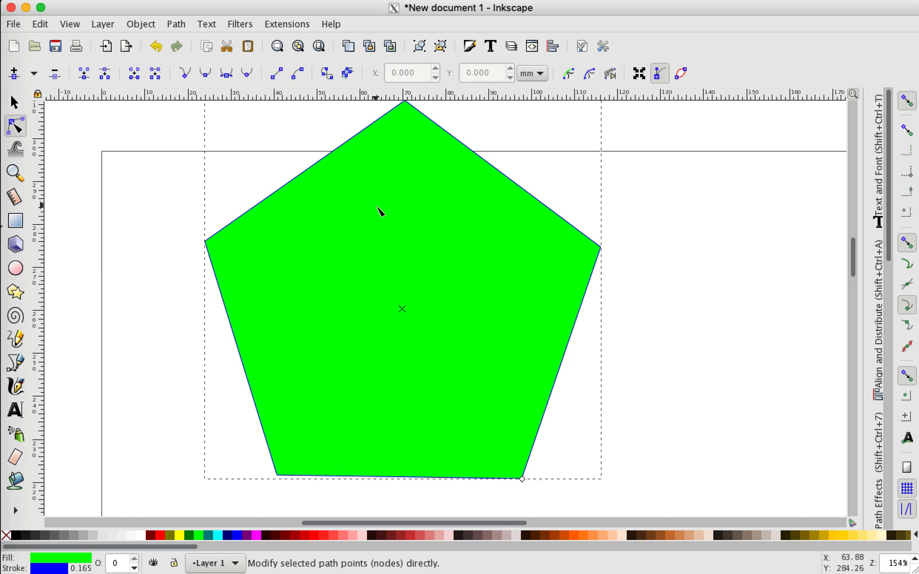
Step: Move the pentagon lower on the page with the Selector tool, to about X 28 mm, Y 206 mm
click(15, 103)
drag(429, 290, 446, 354)
scroll(446, 353, down, 10)
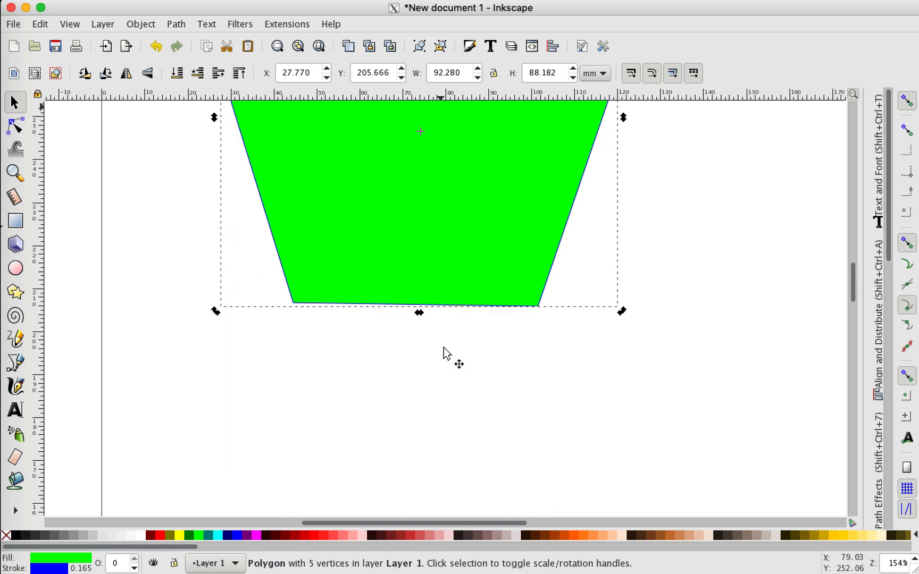
scroll(446, 354, up, 5)
Step: Shrink the pentagon to less than half its size by its corner handle with the Node tool
key(asterisk)
key(n)
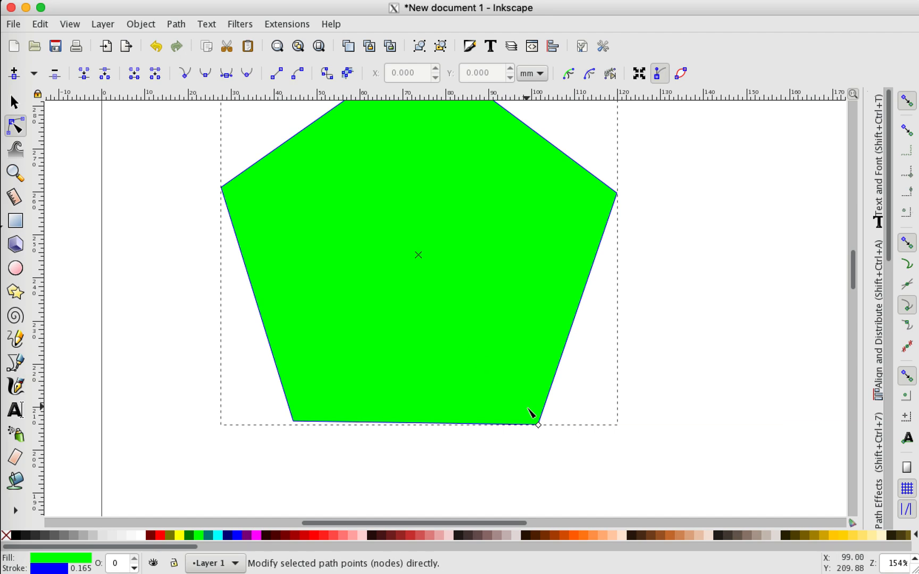
drag(539, 426, 465, 321)
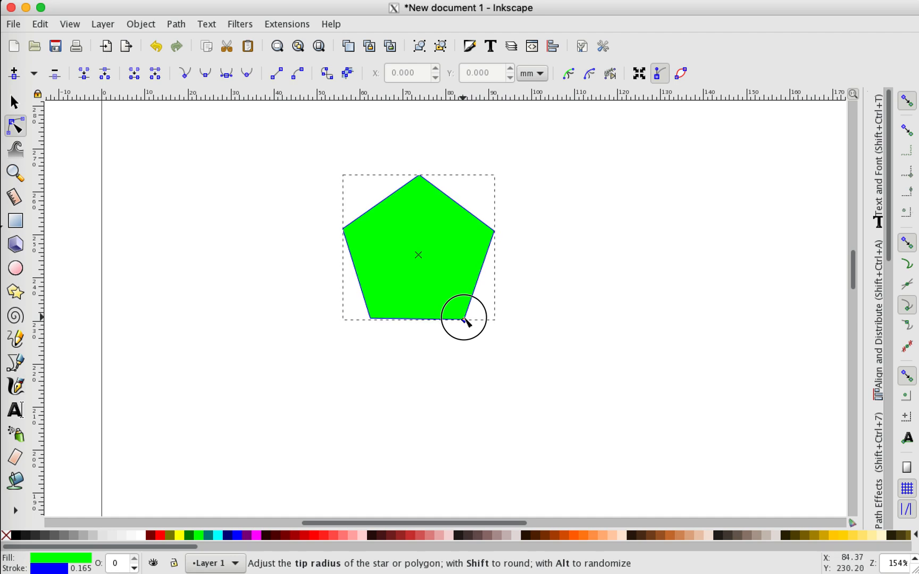
Step: Draw a second, smaller pentagon above and to the right of the first one
click(16, 292)
drag(534, 175, 577, 224)
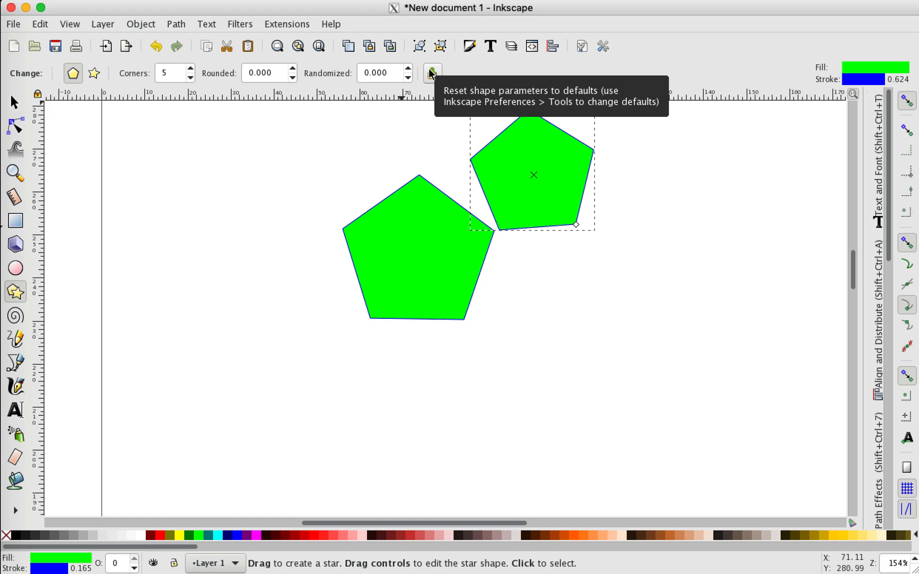
Step: Set the polygon randomization to 20 and draw a small test polygon to the lower right of the pentagons
click(372, 73)
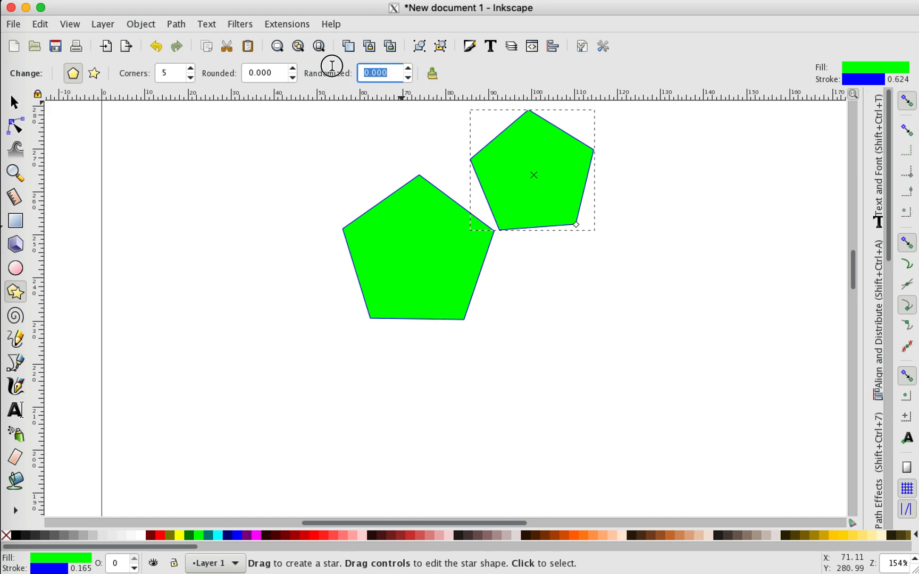
text(20)
mouse_move(649, 292)
mouse_down()
mouse_move(657, 353)
mouse_move(625, 287)
mouse_move(646, 284)
mouse_up()
Step: Set the randomization of the selected polygon to 5 and draw another small polygon below it
drag(393, 73, 378, 72)
key(BackSpace)
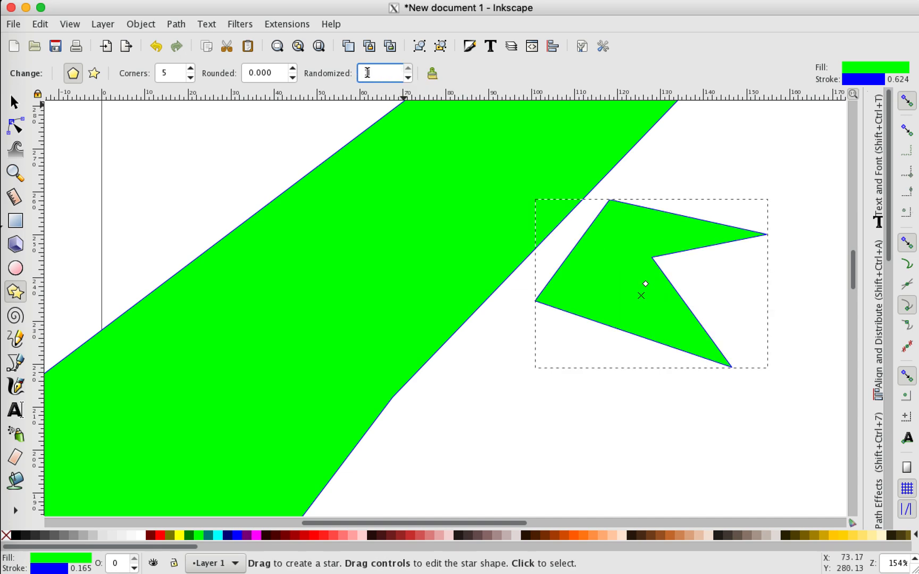
text(5)
key(Return)
drag(536, 395, 554, 410)
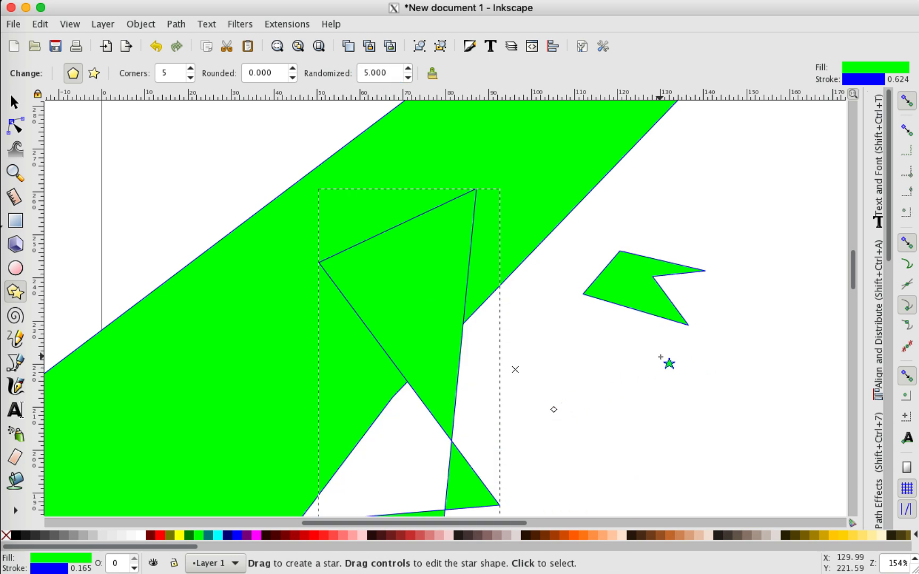
Step: Undo the randomized polygons and the randomization changes
key(ctrl+z)
key(ctrl+z)
key(ctrl+z)
key(ctrl+z)
key(ctrl+z)
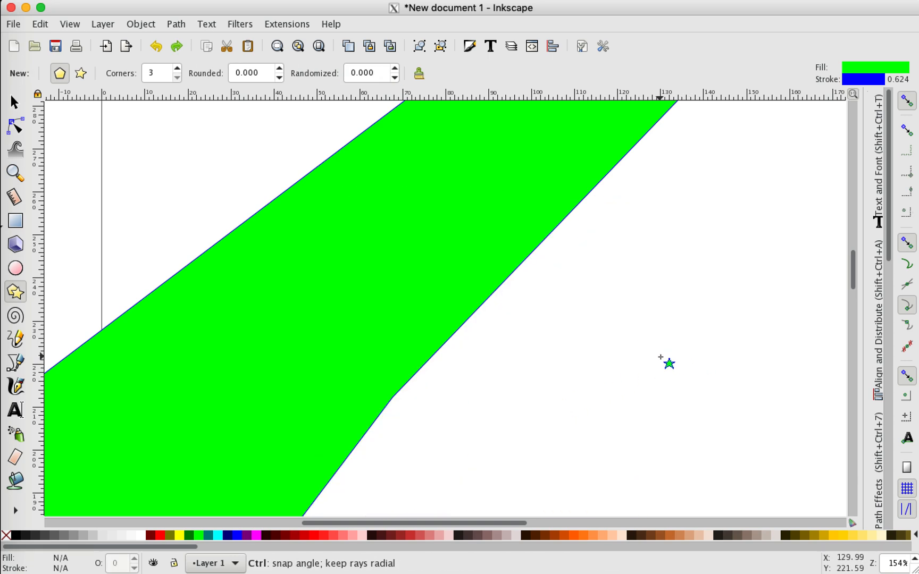
Step: Draw a small polygon with randomization 5 left of the pentagons, and another below with rounding set to 0.100
drag(245, 262, 242, 252)
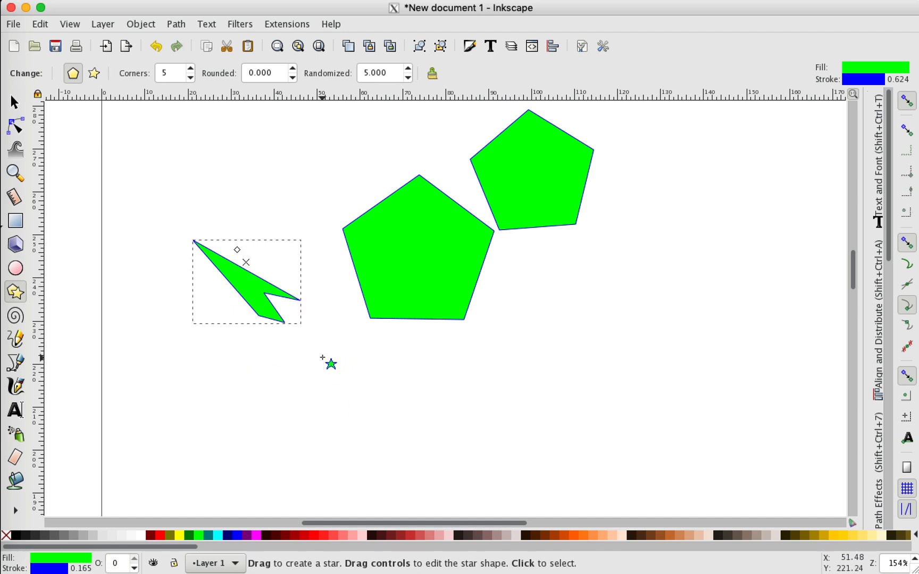
click(292, 70)
click(292, 70)
click(292, 69)
mouse_move(381, 396)
mouse_down()
mouse_move(371, 390)
mouse_move(388, 407)
mouse_up()
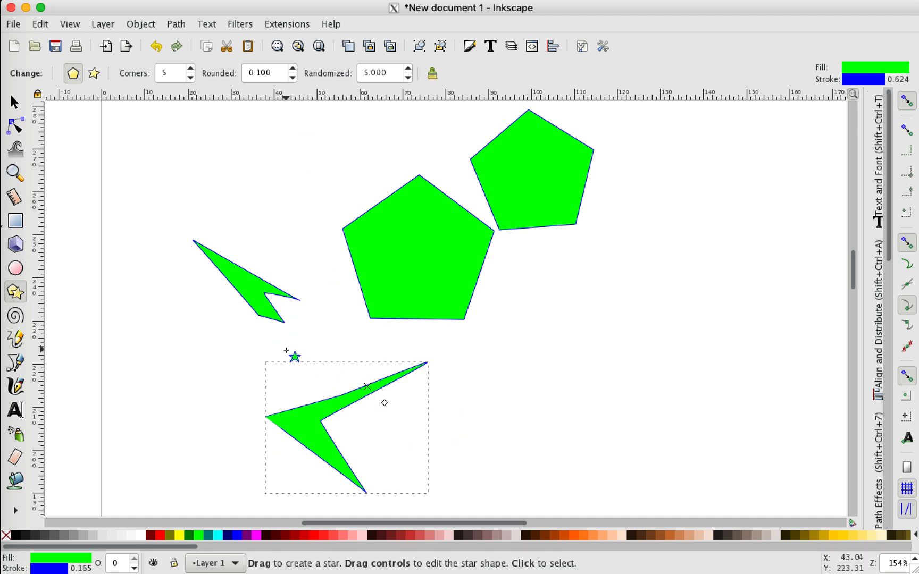
Step: Undo the last randomized polygon and delete the remaining jagged one left of the pentagons
key(ctrl+z)
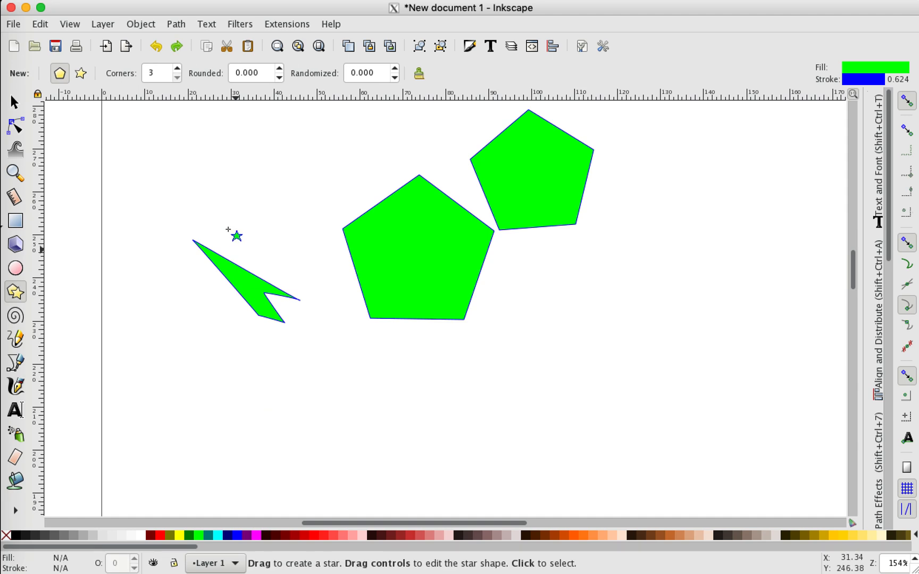
click(14, 102)
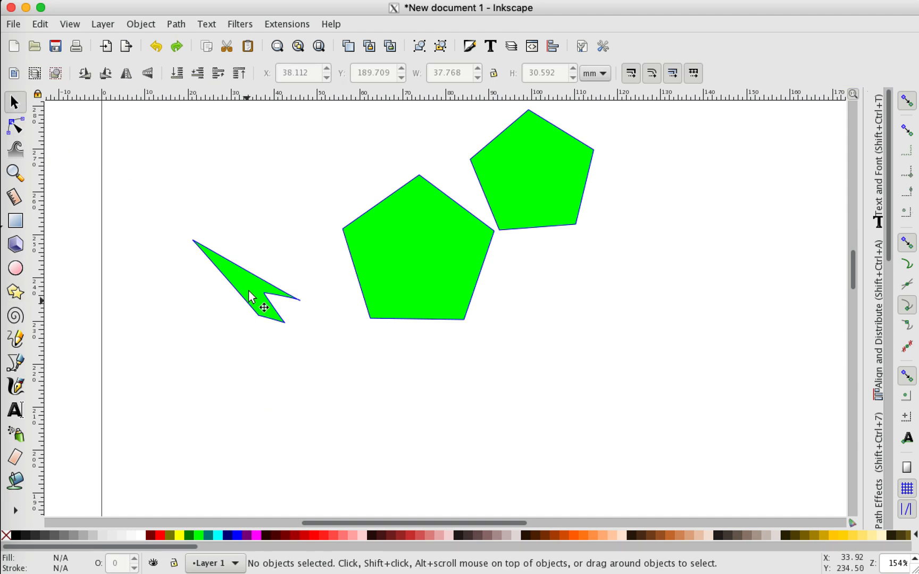
click(253, 282)
key(Delete)
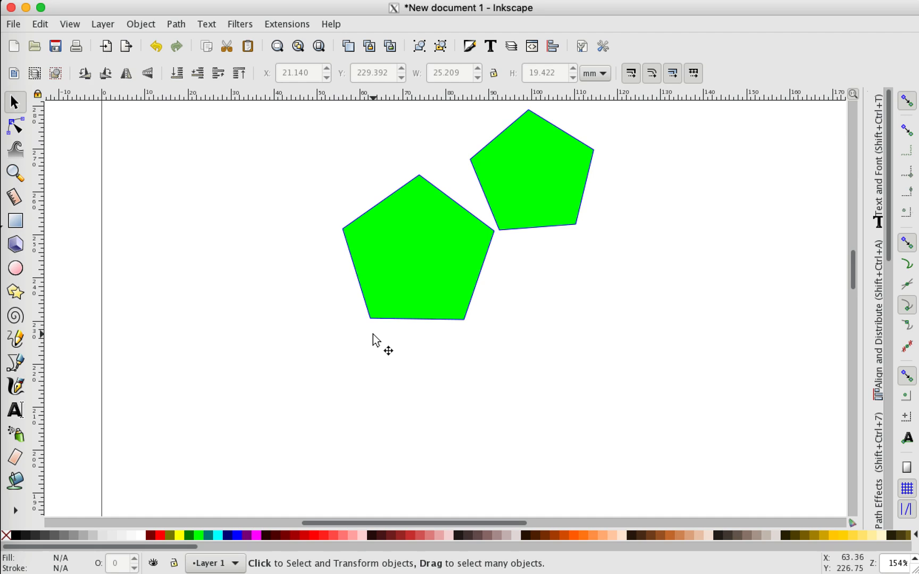
Step: Reset the Star tool's shape parameters to their defaults
scroll(372, 343, up, 2)
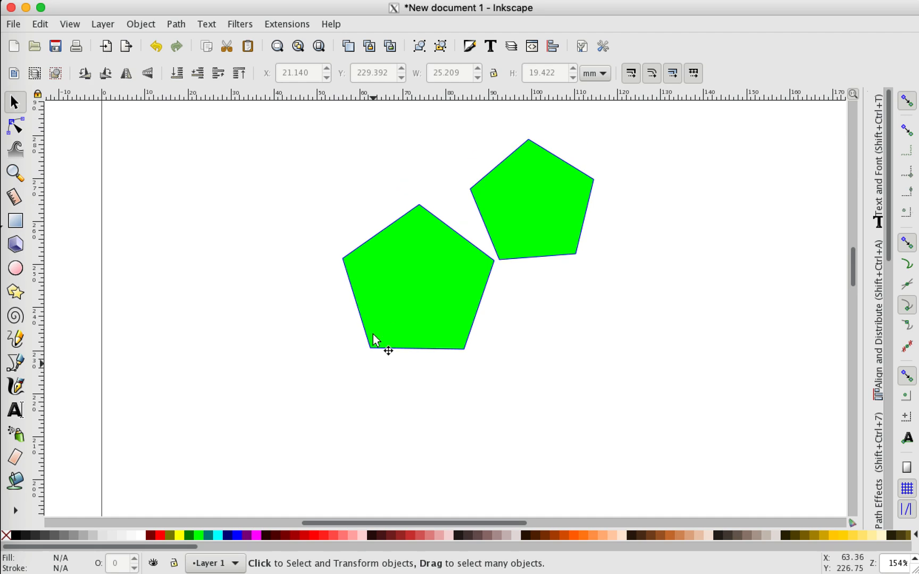
click(15, 292)
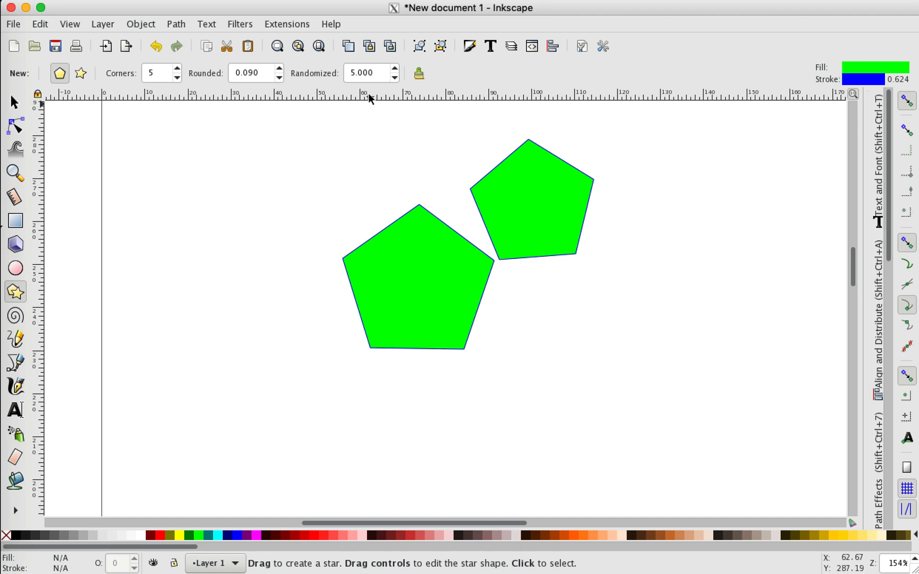
click(419, 73)
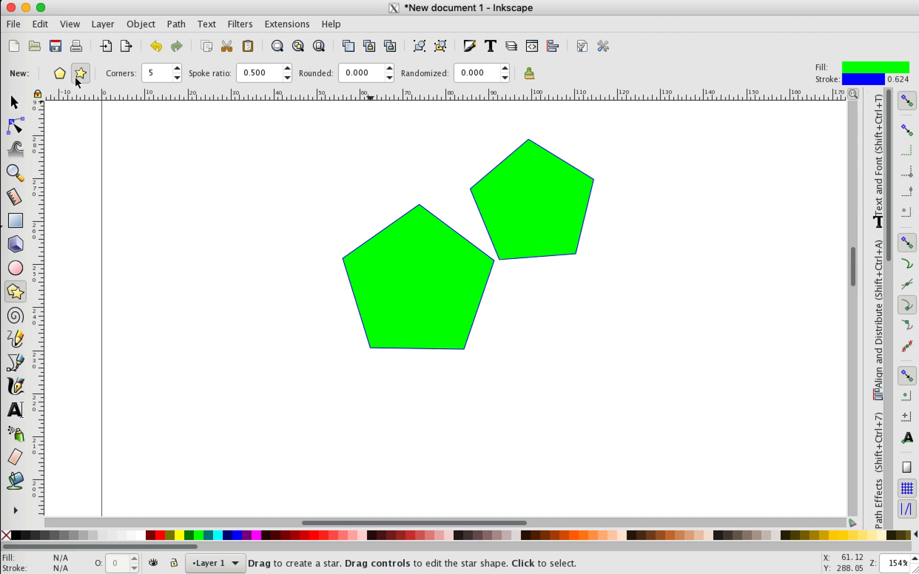
Step: Delete both pentagons from the page
click(393, 280)
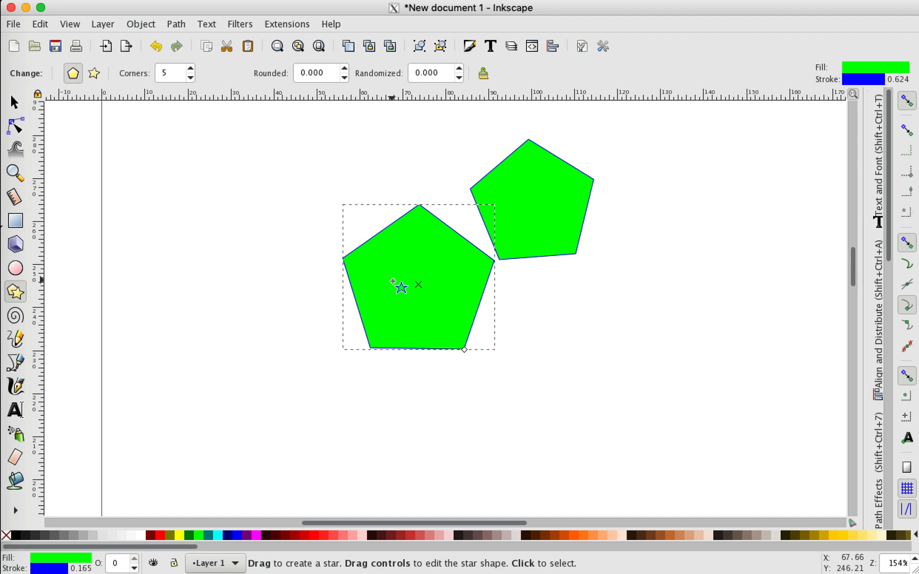
key(Delete)
click(525, 233)
key(Delete)
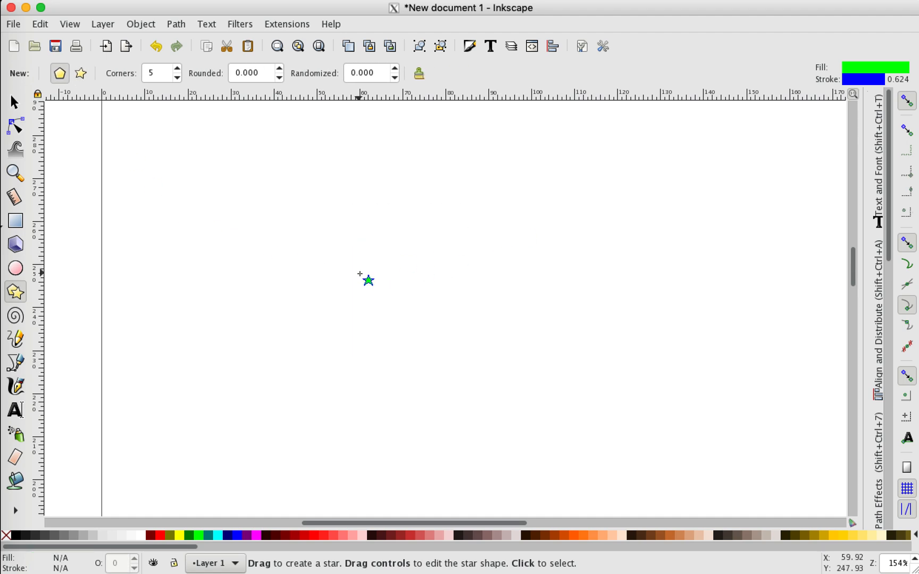
Step: Draw a five-cornered star with a spoke ratio of 0.791 in the upper-left part of the page
click(81, 74)
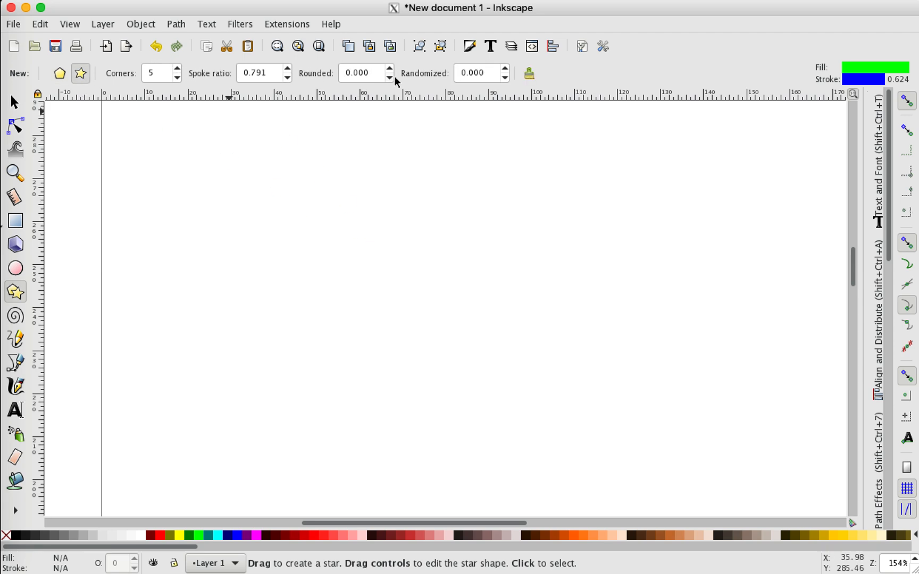
drag(301, 232, 346, 284)
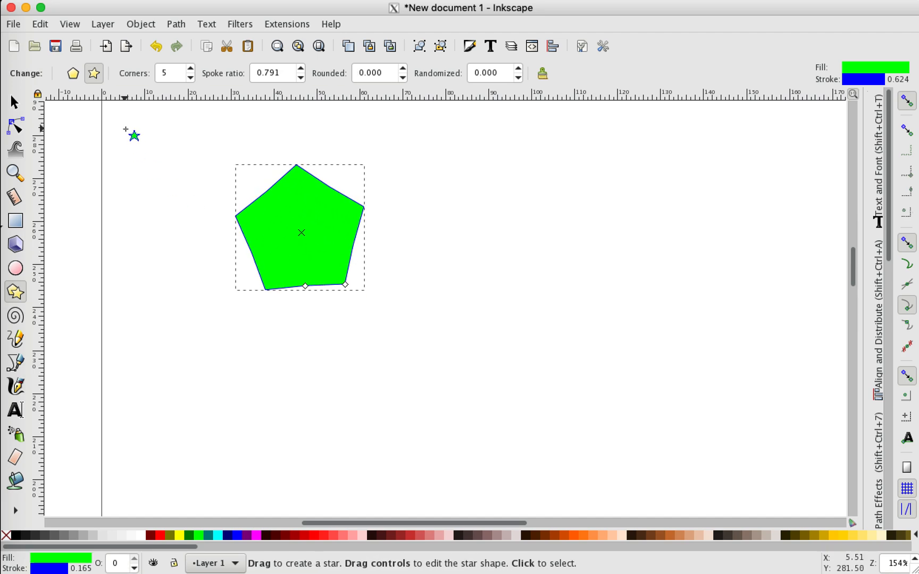
Step: Raise the star's corner count to 7, return it to 5, and raise it to 7 again
click(190, 72)
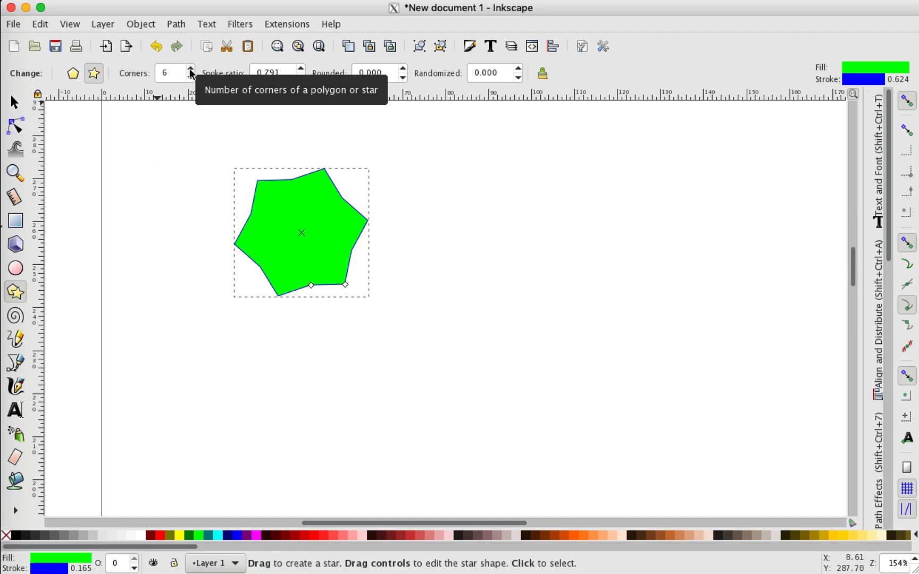
click(190, 71)
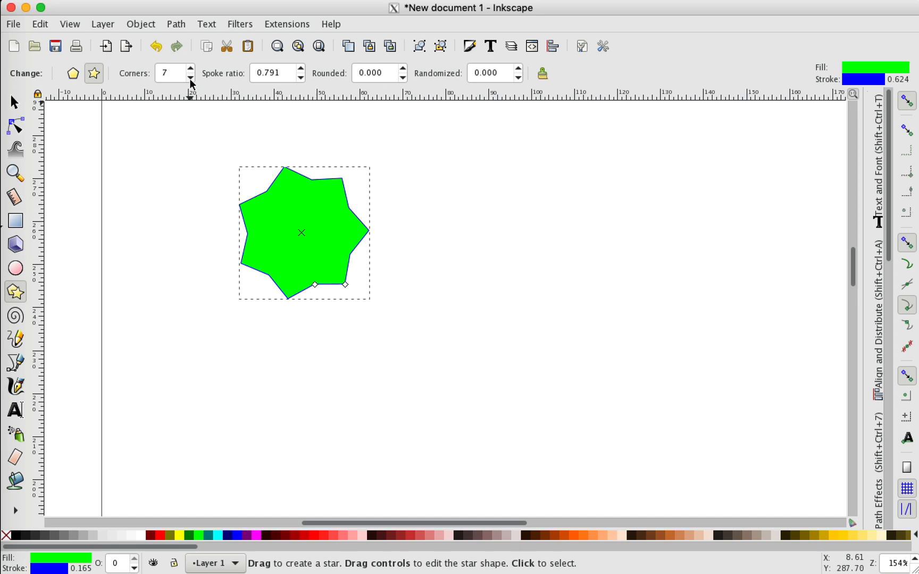
click(190, 77)
click(190, 77)
click(189, 77)
click(192, 68)
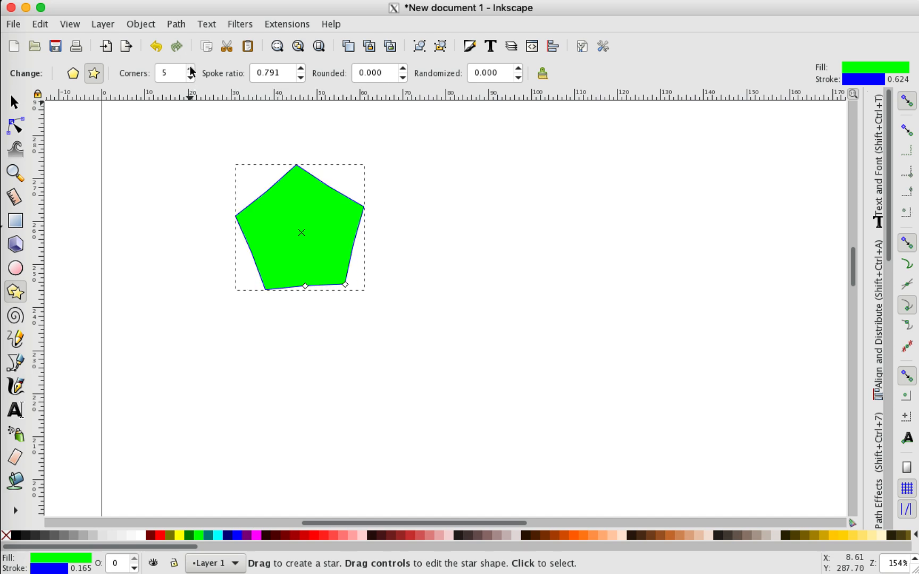
click(192, 68)
click(190, 68)
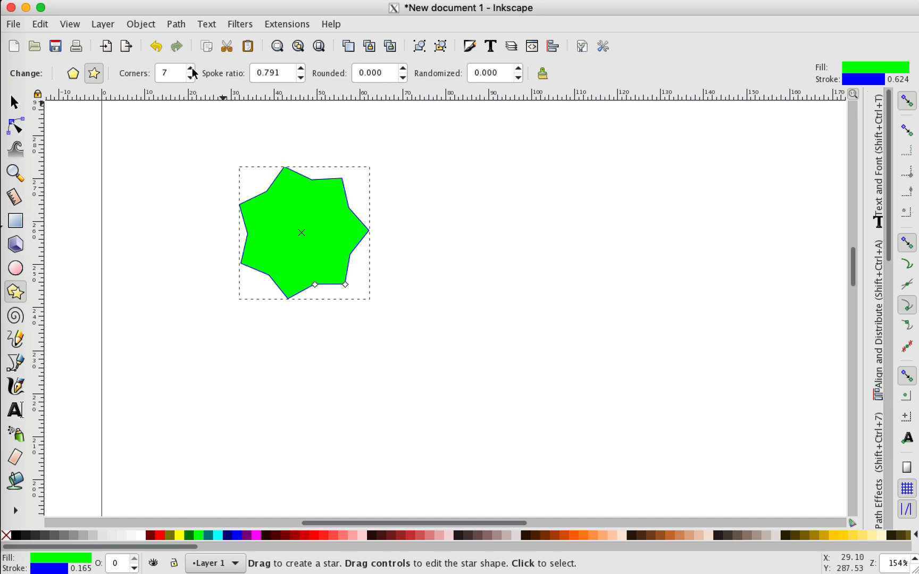
Step: Reset the star's shape parameters to their defaults and raise its spoke ratio to 0.660
click(542, 75)
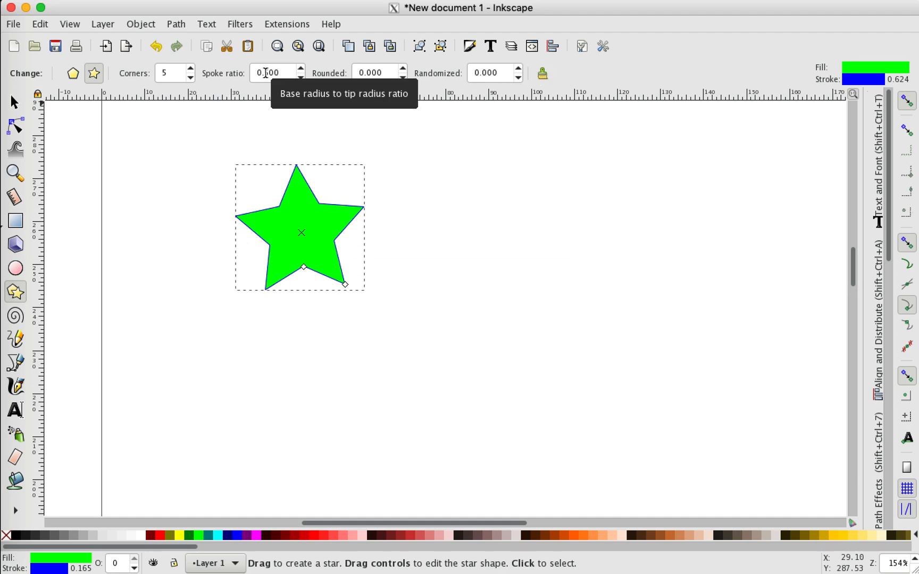
click(299, 70)
click(299, 70)
click(299, 71)
click(300, 71)
click(299, 70)
click(300, 70)
click(301, 70)
click(301, 70)
click(301, 71)
click(300, 70)
click(300, 70)
click(300, 71)
click(301, 70)
click(300, 70)
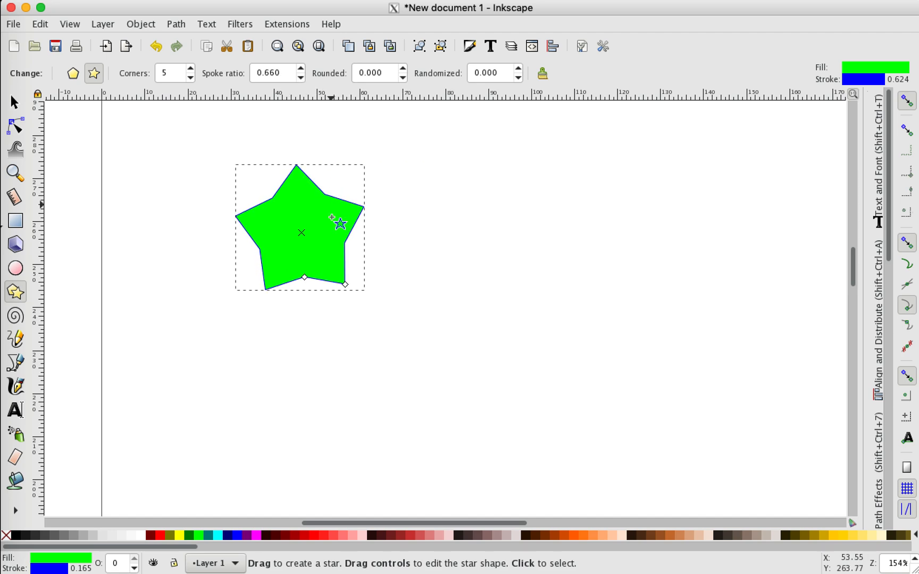
Step: Round the star's corners with a rounded value of 0.110
click(403, 69)
click(404, 69)
click(404, 69)
click(404, 69)
click(404, 69)
click(404, 70)
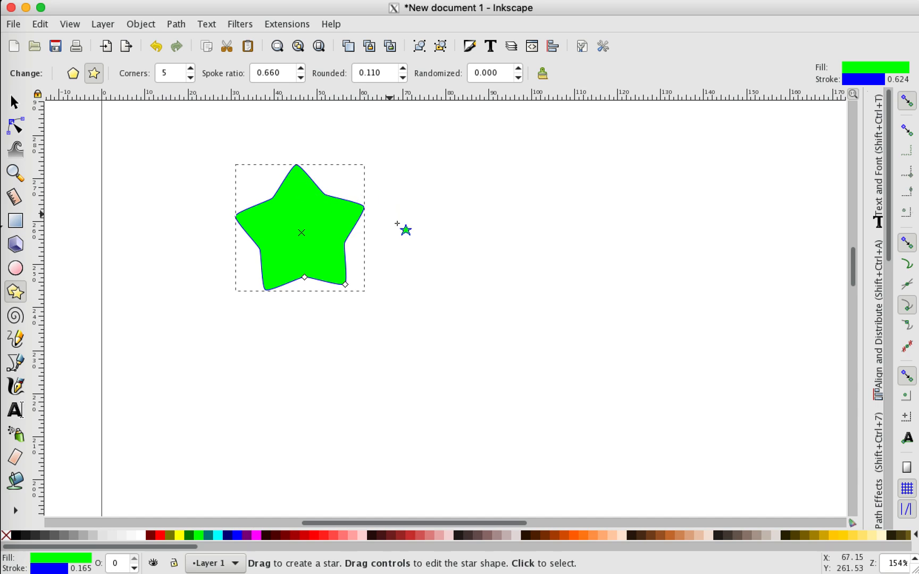
Step: Draw a second, larger star to the right of the first and set its randomization to 0.065
drag(468, 248, 504, 307)
drag(514, 308, 536, 322)
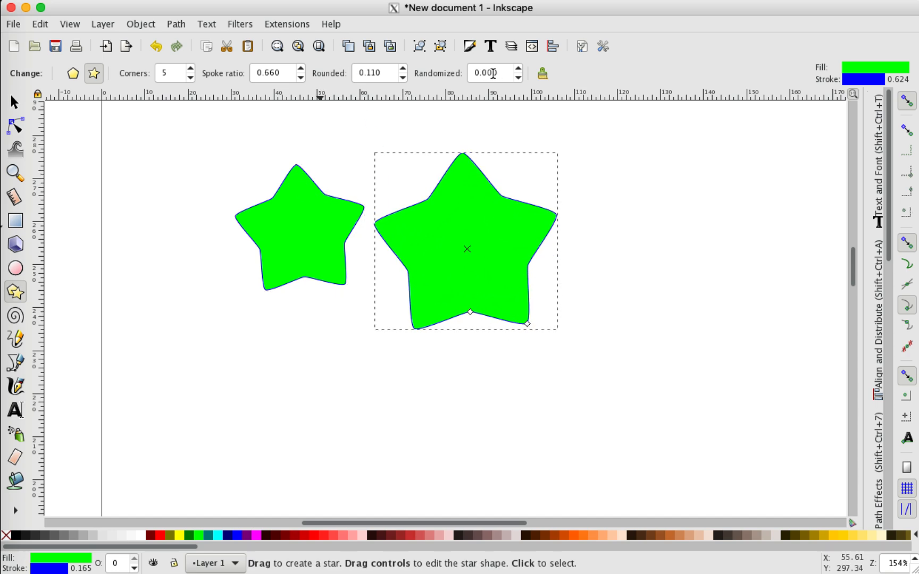
mouse_move(502, 74)
mouse_down()
mouse_move(474, 76)
mouse_move(512, 83)
mouse_up()
double_click(519, 69)
triple_click(519, 69)
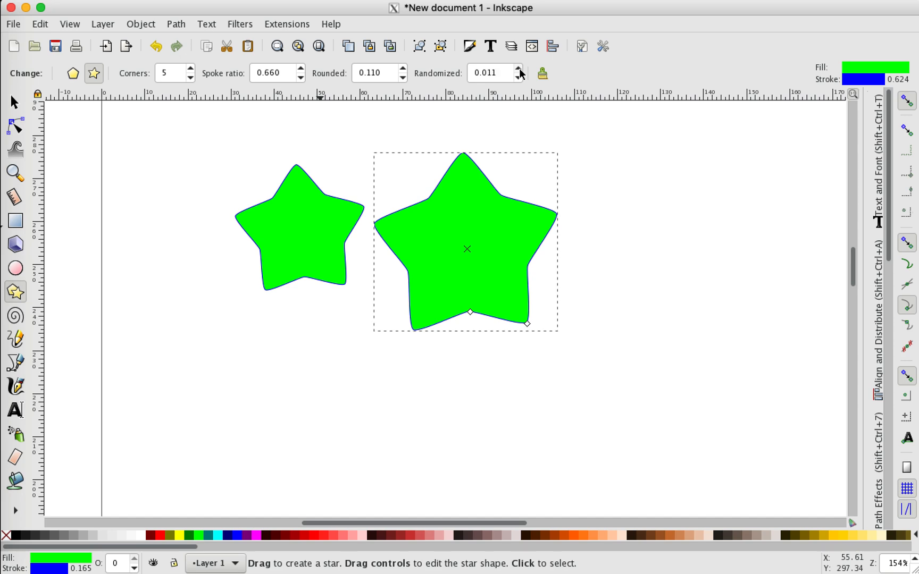
drag(506, 69, 484, 73)
key(Return)
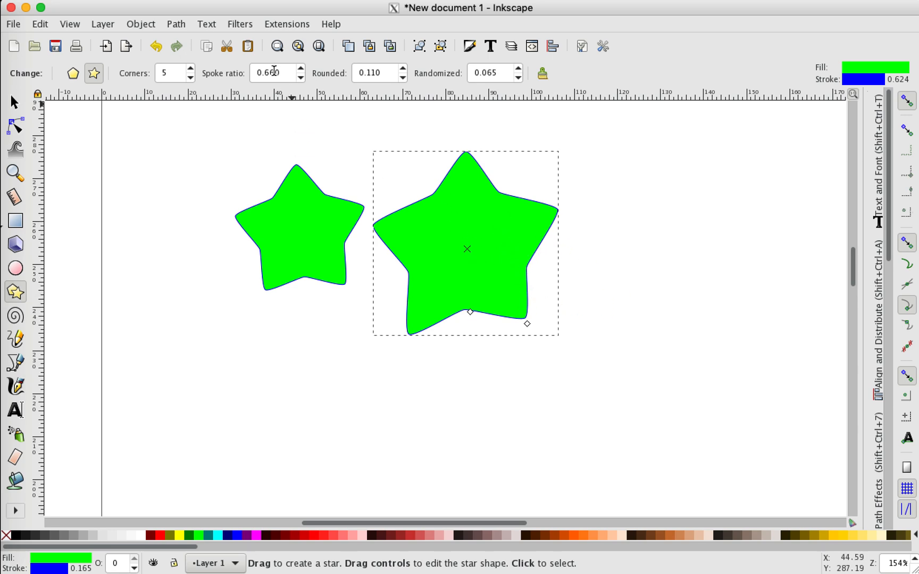
Step: Try a spoke ratio of 0.740 on the larger star and lower it again slightly
click(302, 69)
click(302, 68)
click(302, 69)
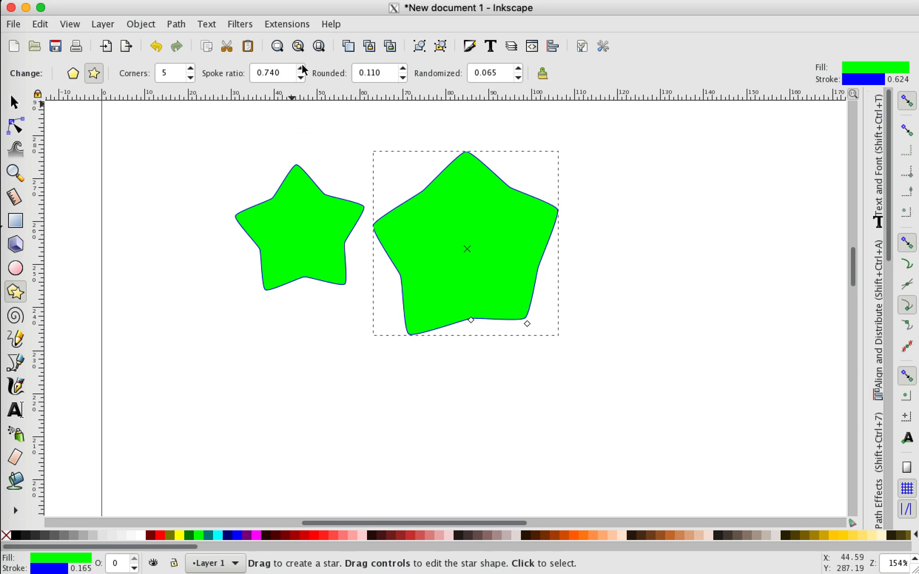
click(302, 77)
click(301, 78)
Step: Set the larger star's spoke ratio to 0.2 to give it thin arms, and deselect it
click(280, 74)
key(BackSpace)
key(BackSpace)
key(BackSpace)
key(BackSpace)
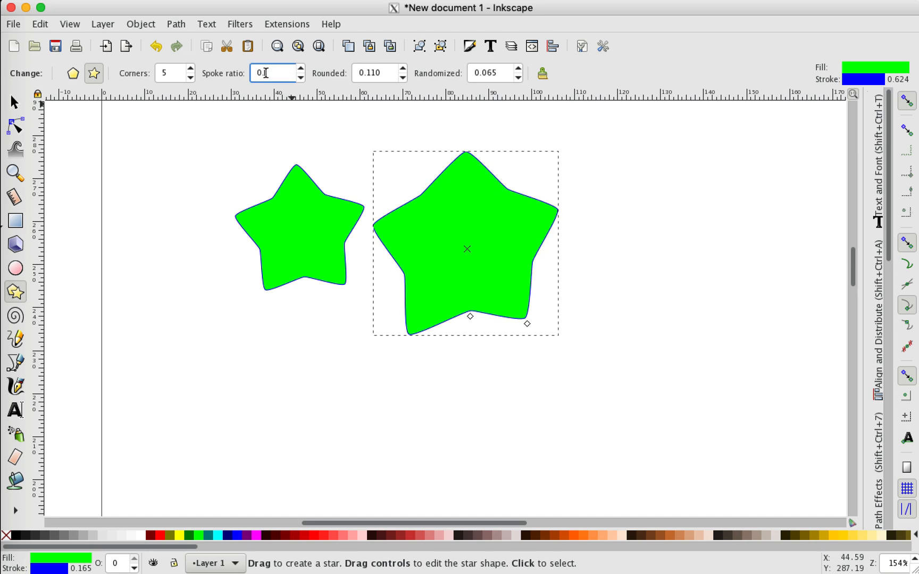
text(.2)
key(Tab)
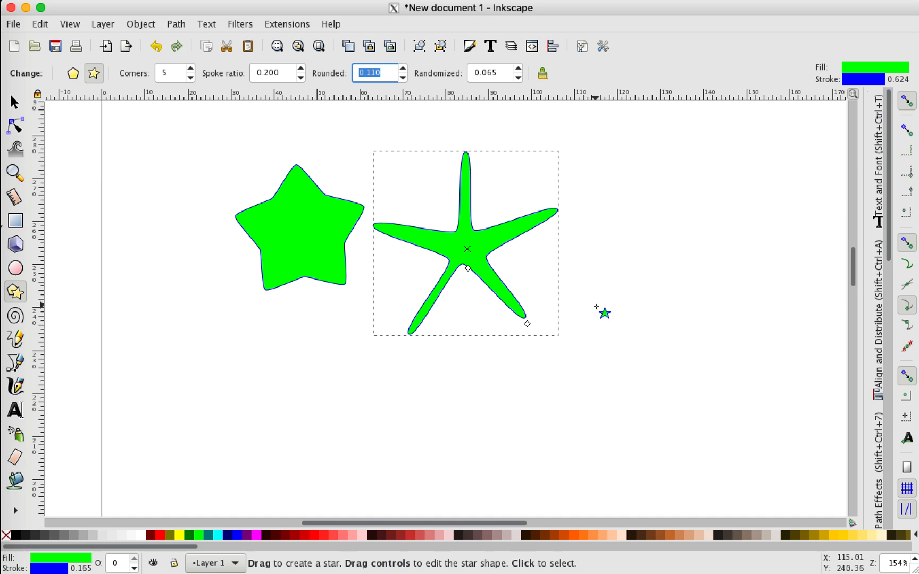
click(659, 311)
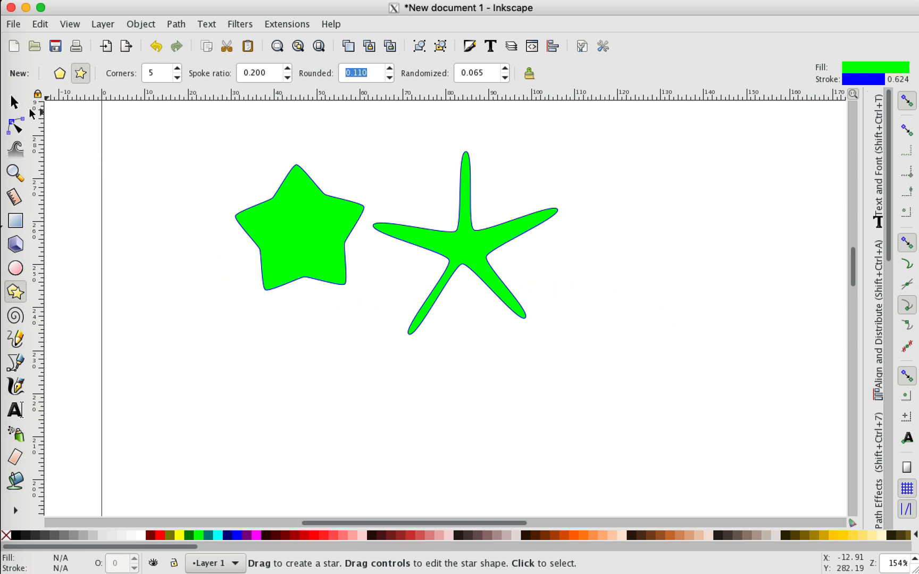
Step: Select the smaller star with the Select tool and recolor its fill to pure red, after trying lighter reds
click(14, 102)
click(314, 219)
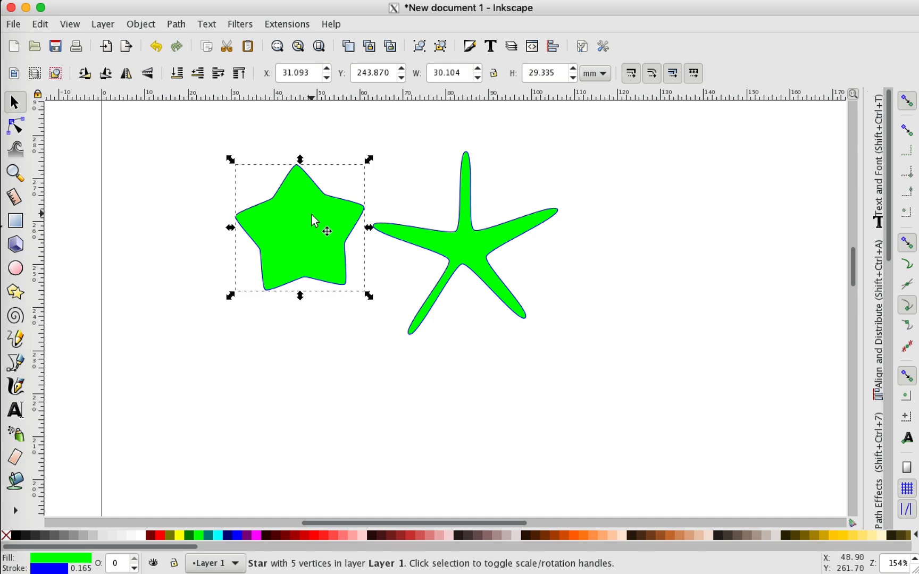
click(351, 536)
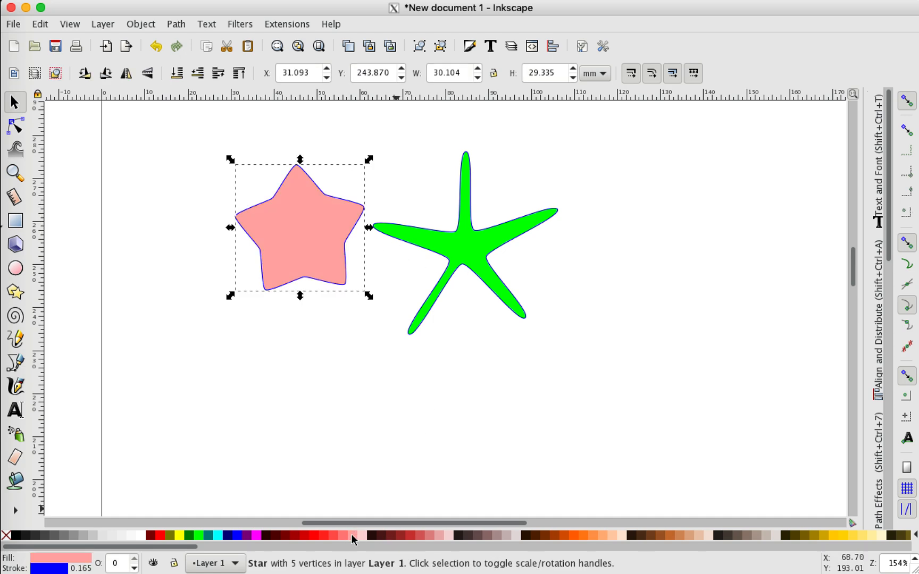
click(333, 536)
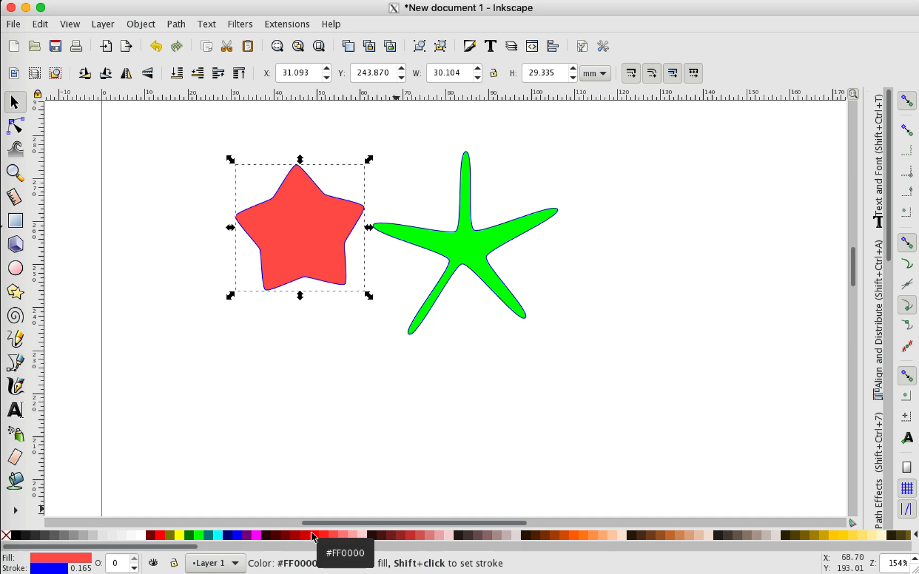
click(324, 536)
Step: Open the Fill and Stroke settings for the red star and bring up its stroke paint options
scroll(324, 225, up, 4)
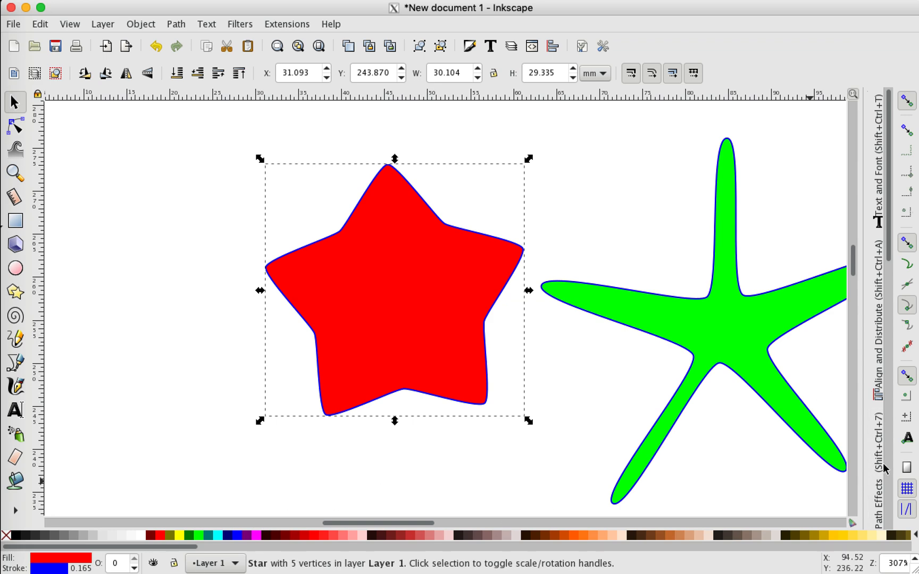
scroll(884, 468, down, 5)
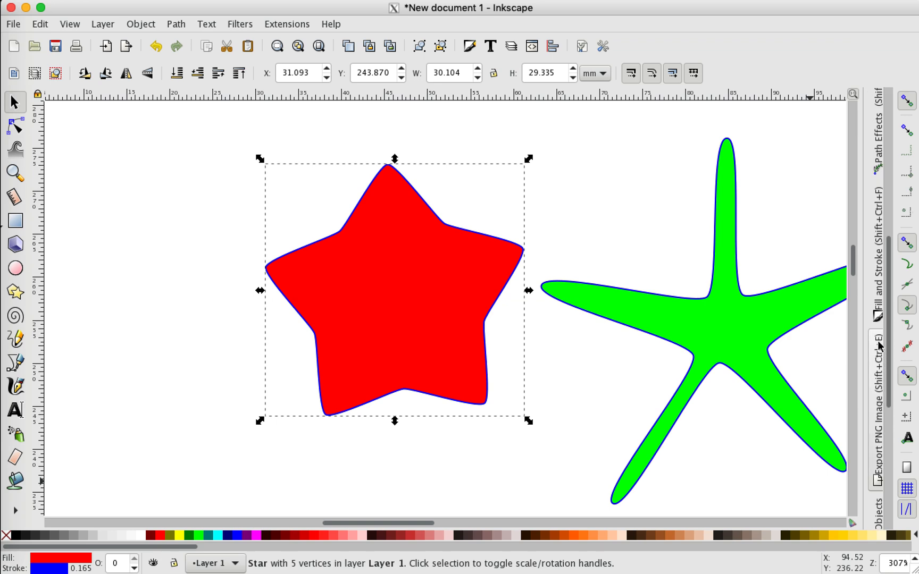
click(877, 307)
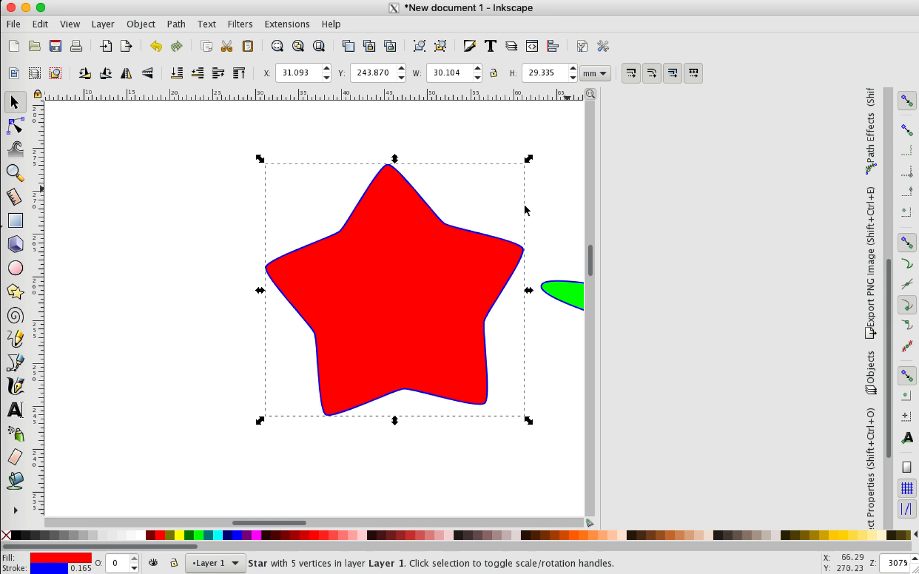
scroll(469, 225, right, 1)
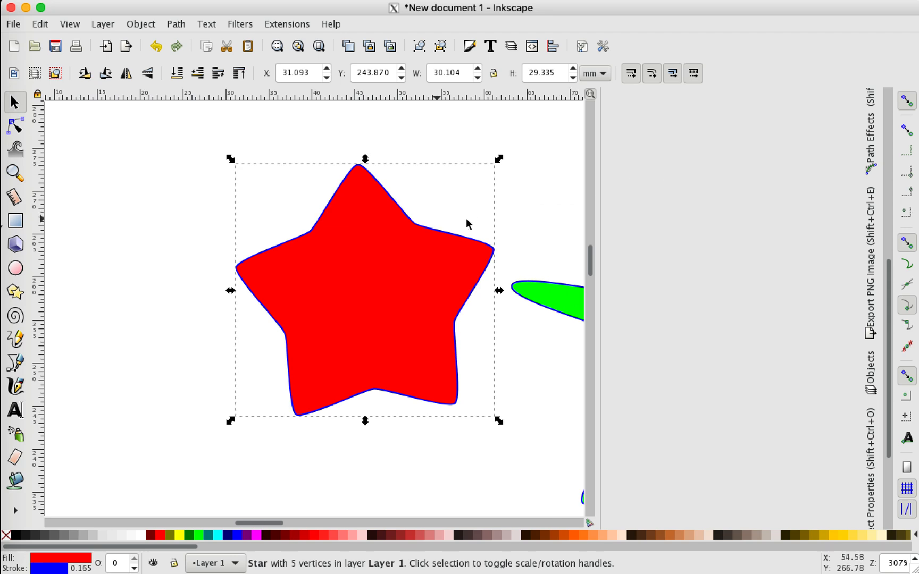
click(871, 418)
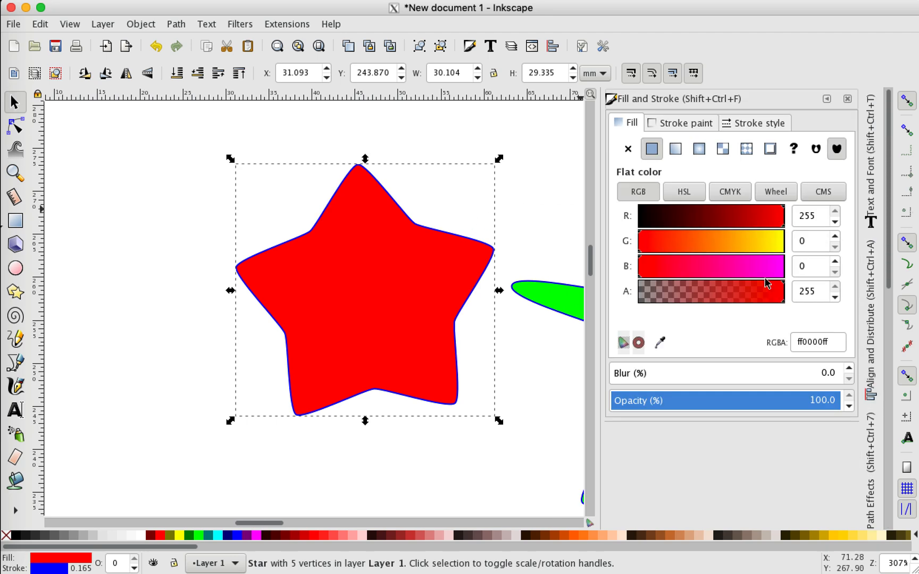
click(675, 123)
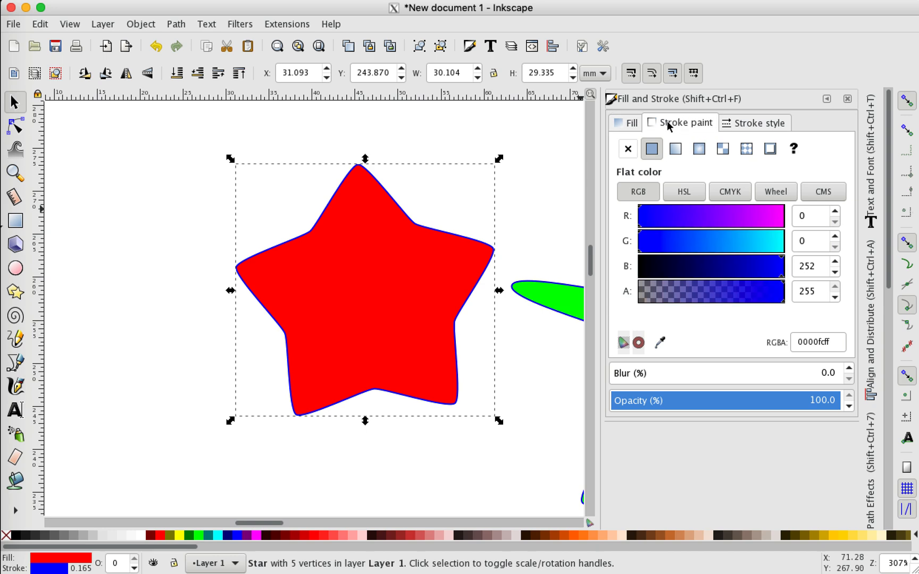
click(629, 126)
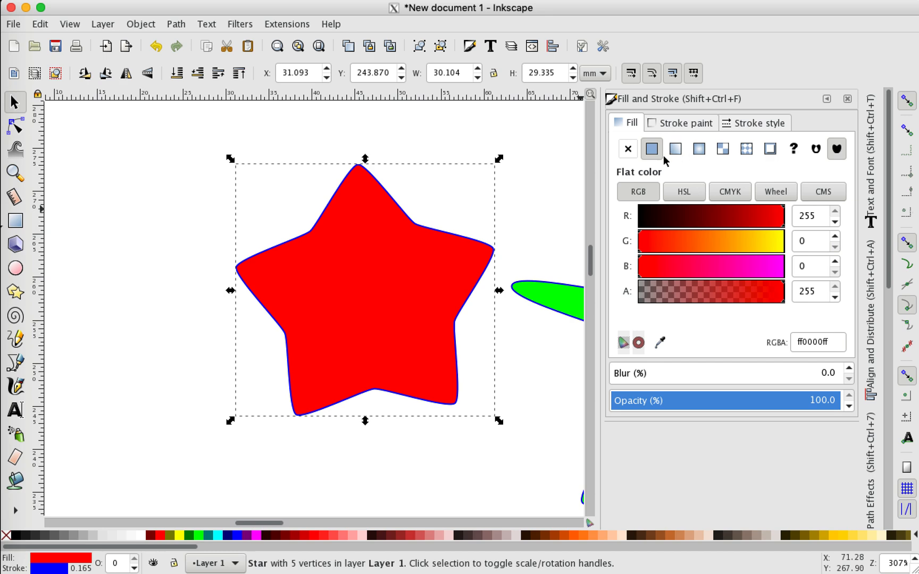
click(693, 125)
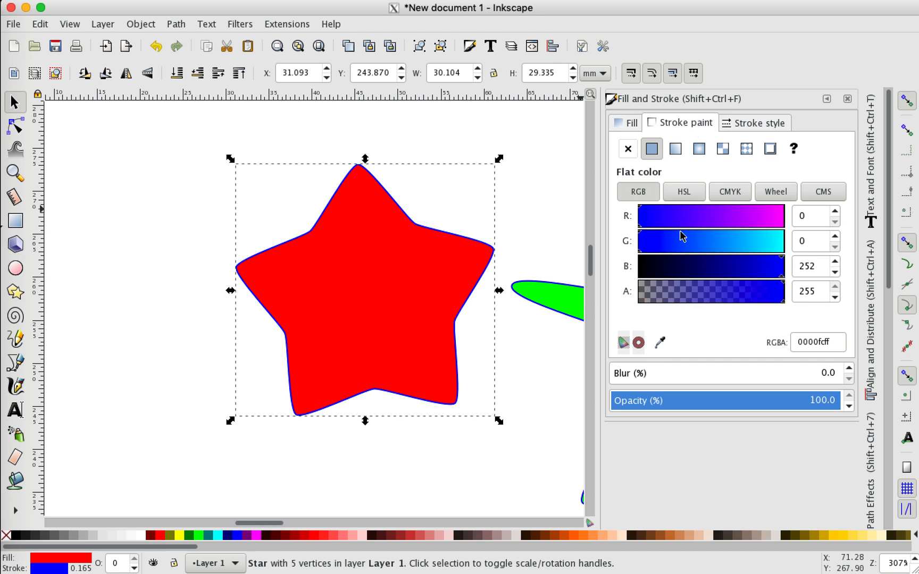
Step: Give the red star a flat green stroke (00ff00ff) after trying no paint and a linear gradient, and deselect it
click(628, 151)
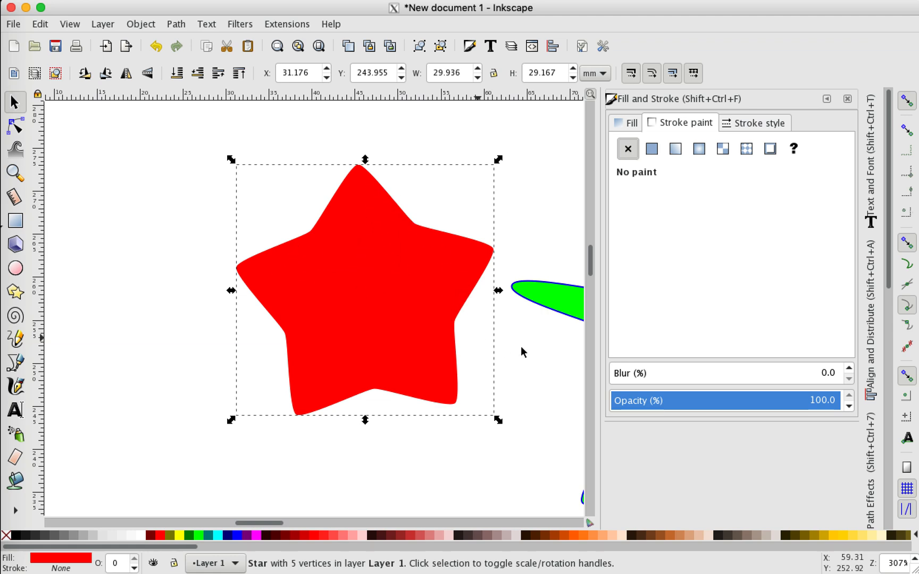
click(676, 150)
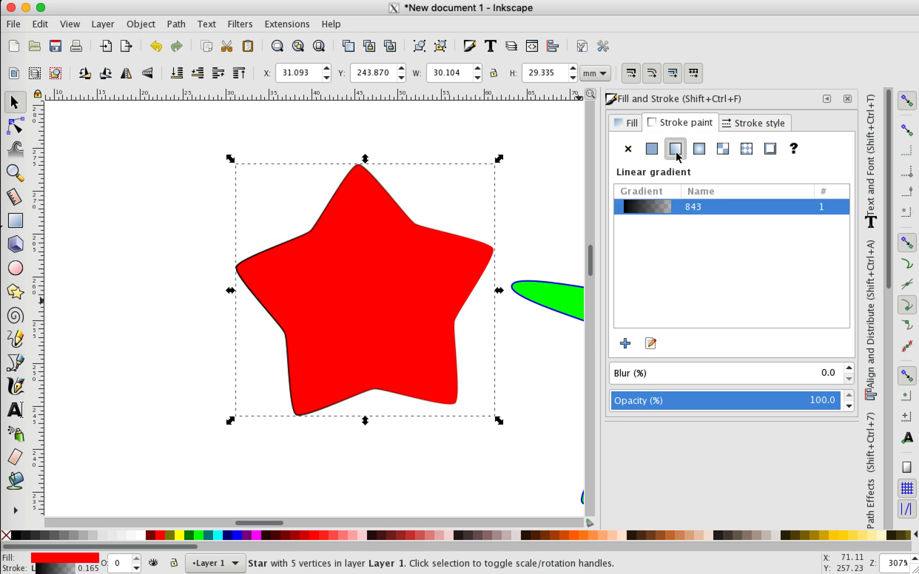
click(653, 150)
drag(689, 244, 817, 253)
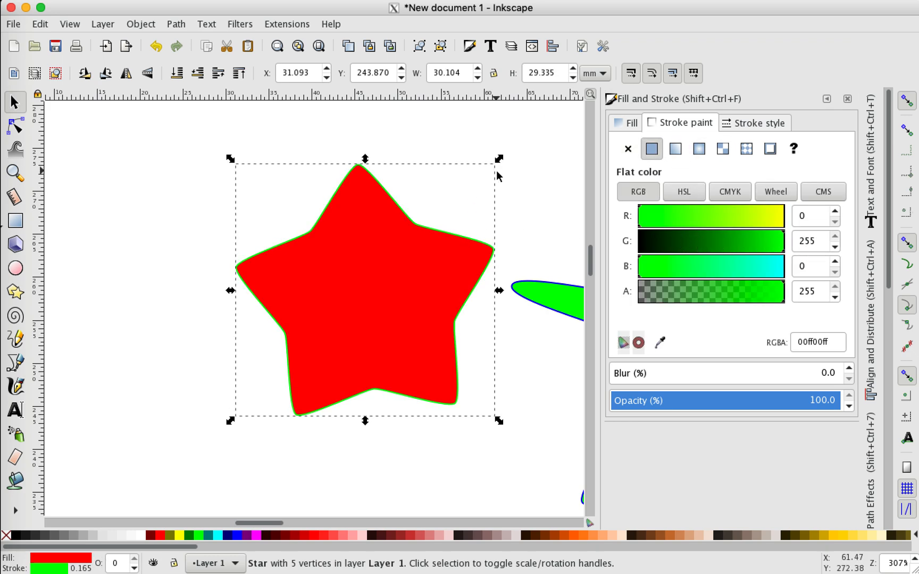
click(498, 173)
scroll(327, 227, right, 11)
scroll(325, 227, down, 1)
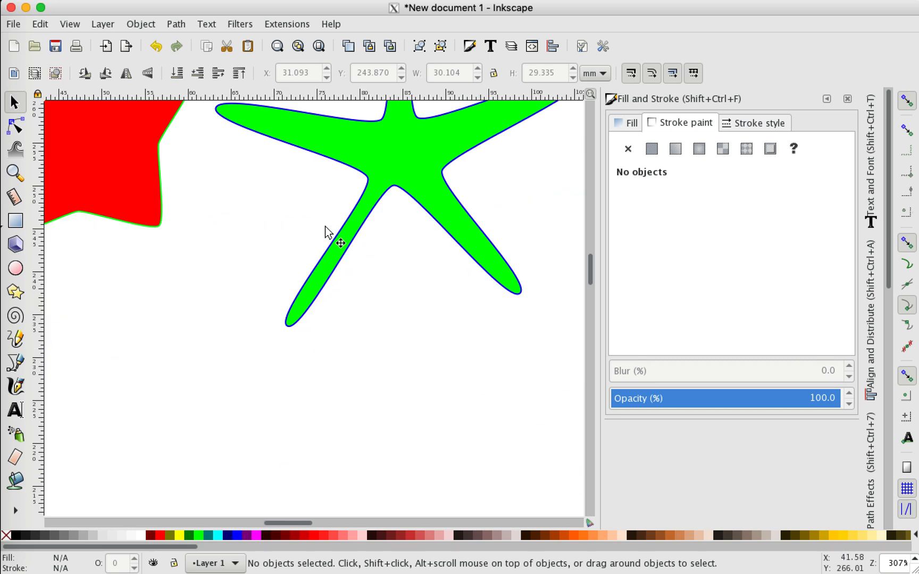
scroll(326, 227, down, 1)
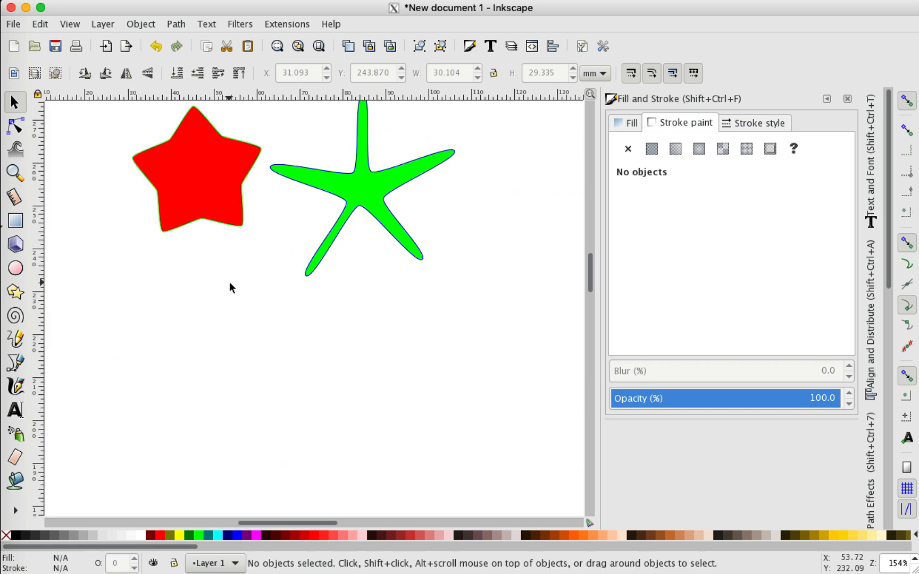
scroll(229, 282, up, 3)
scroll(230, 283, left, 1)
scroll(230, 284, up, 1)
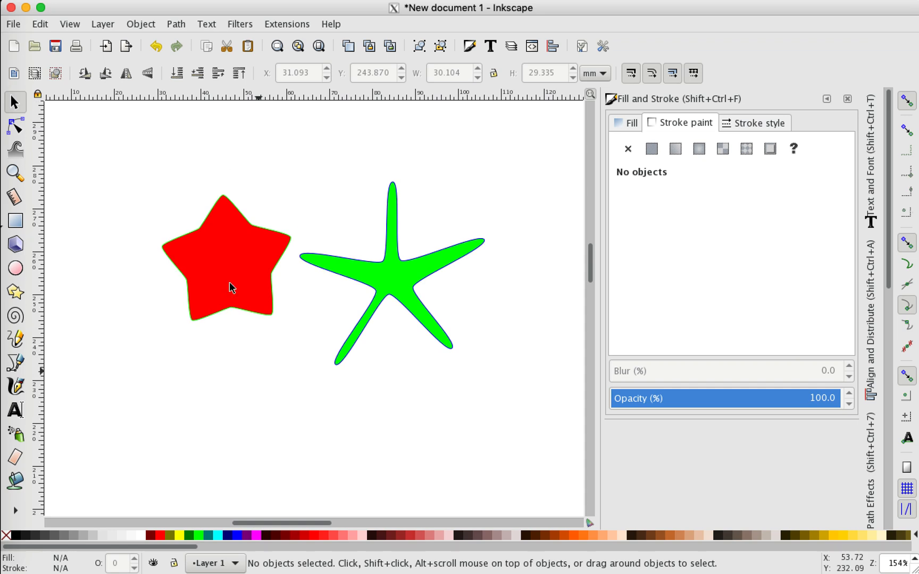